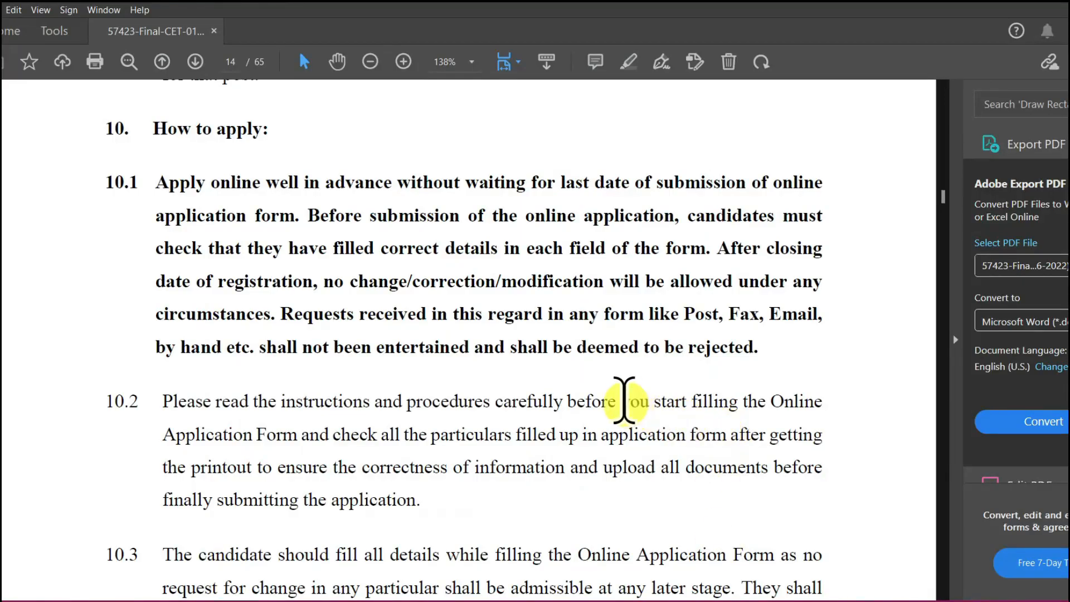
Read clause 10.2 on how to apply, and review the clauses on OMR sheets, tie resolution and answer keys
mouse_move(163, 401)
mouse_down()
mouse_move(633, 411)
mouse_move(677, 427)
mouse_move(780, 425)
mouse_move(789, 504)
mouse_up()
drag(943, 199, 943, 276)
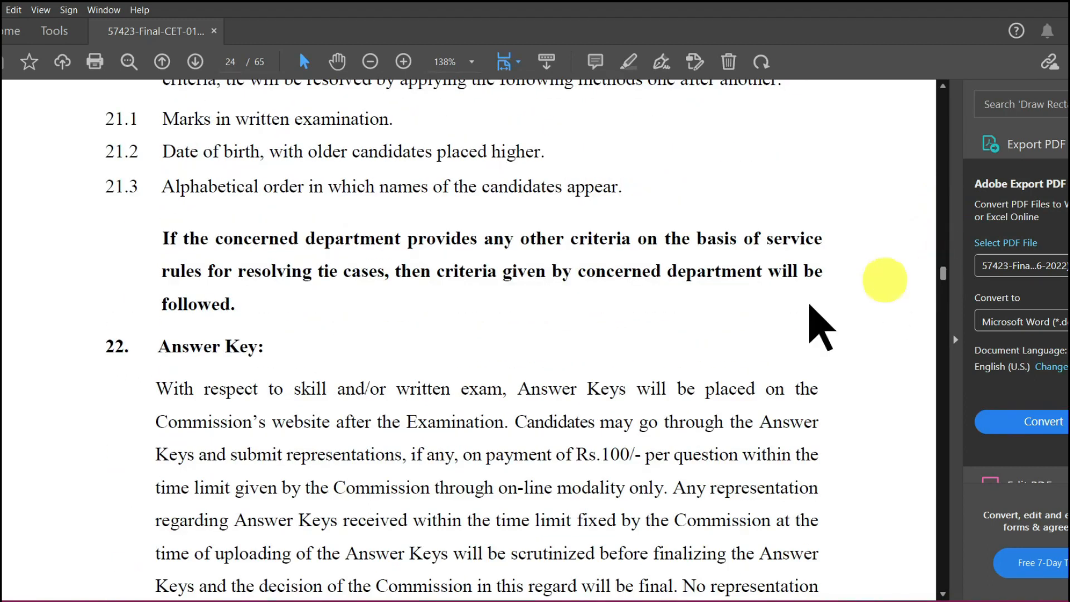
scroll(678, 359, up, 5)
scroll(678, 358, up, 5)
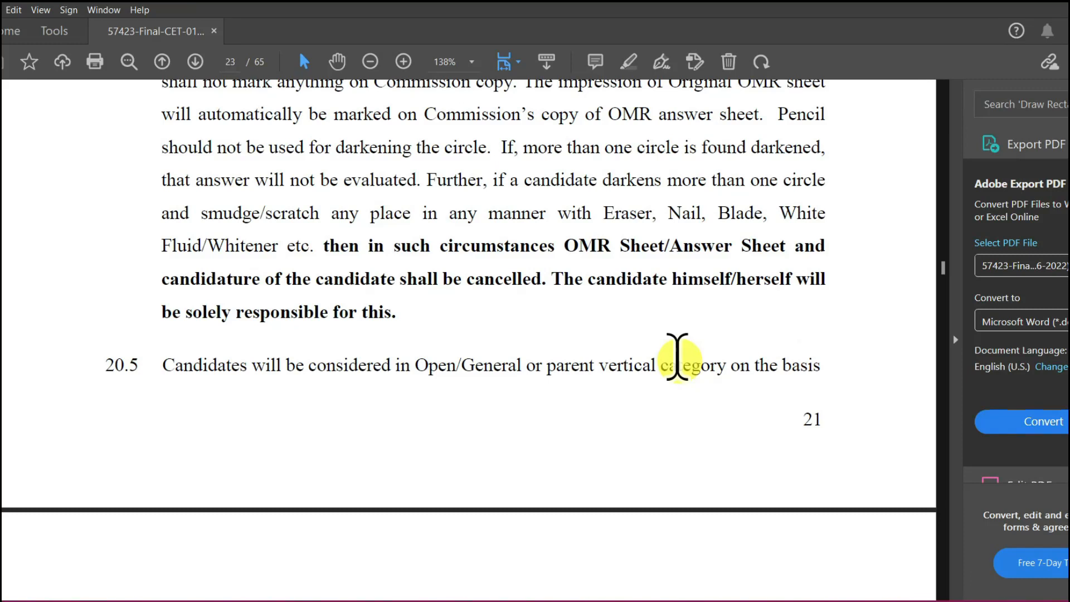
scroll(461, 387, up, 3)
scroll(465, 402, down, 6)
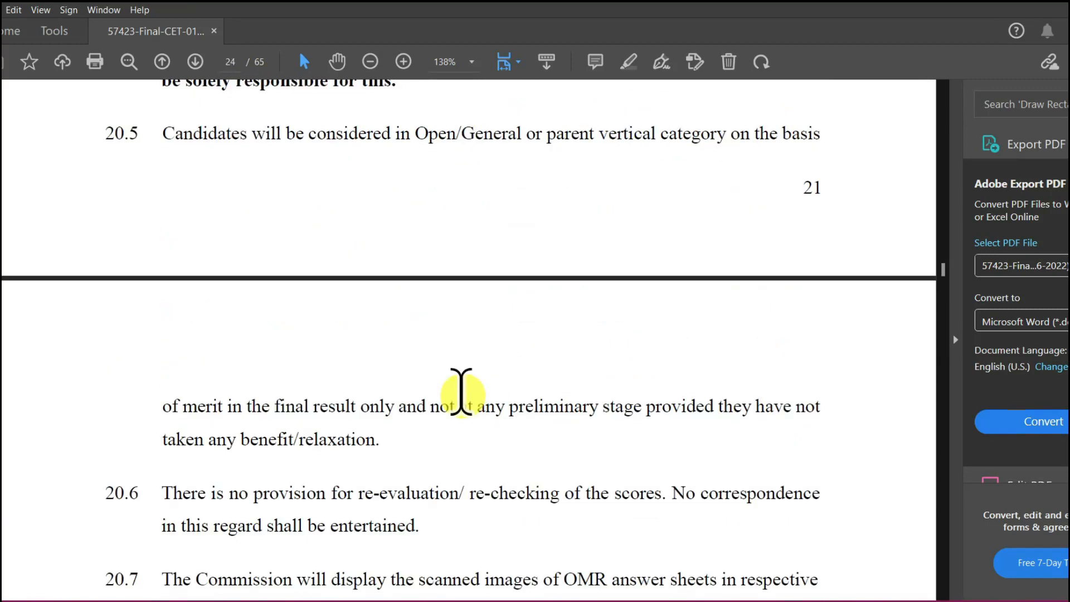
scroll(461, 392, down, 3)
scroll(461, 392, down, 3)
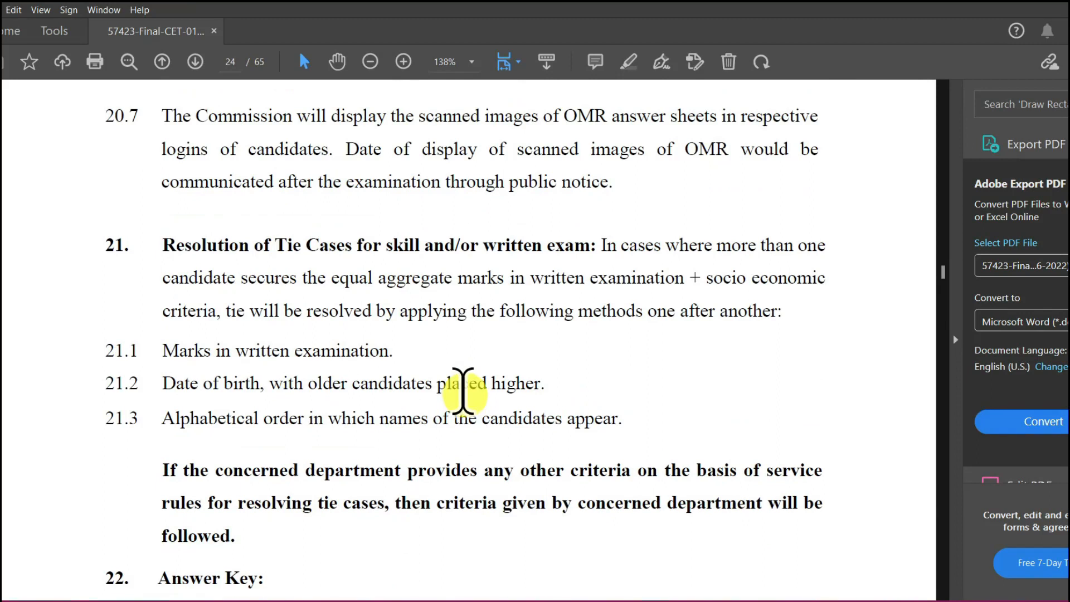
scroll(464, 392, down, 3)
scroll(462, 391, down, 3)
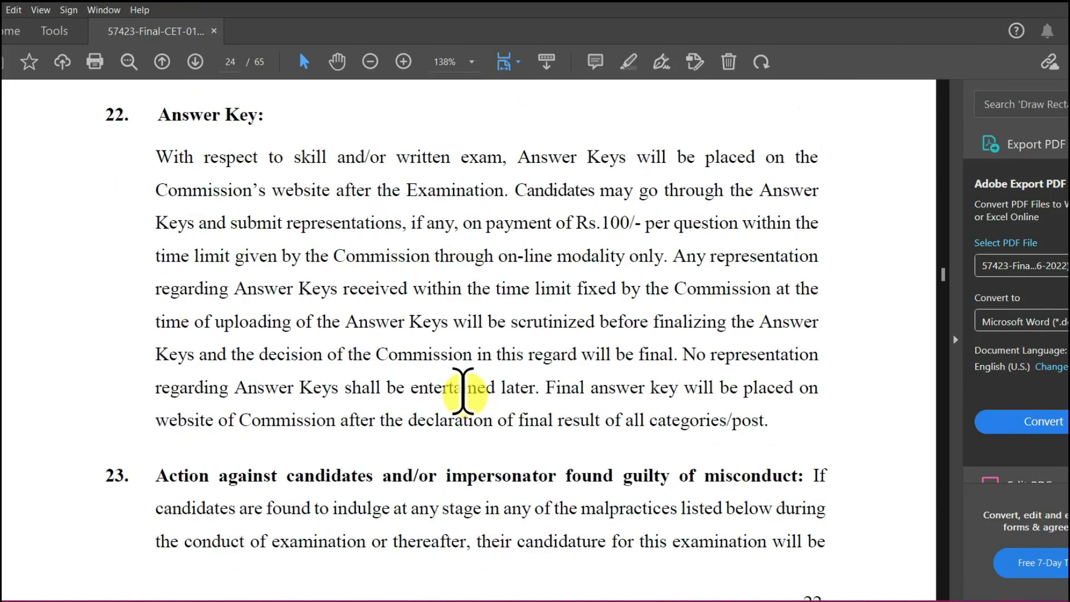
scroll(462, 392, down, 3)
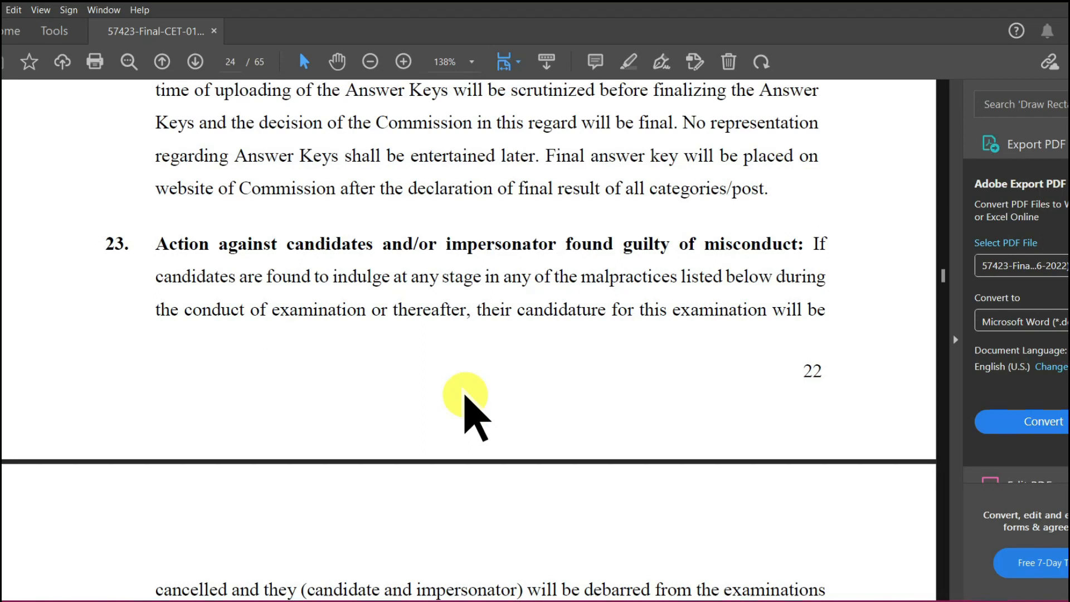
Examine section 23's table of malpractices and debarment periods, along with section 24 on the Commission's decision
scroll(464, 395, down, 4)
scroll(464, 395, down, 2)
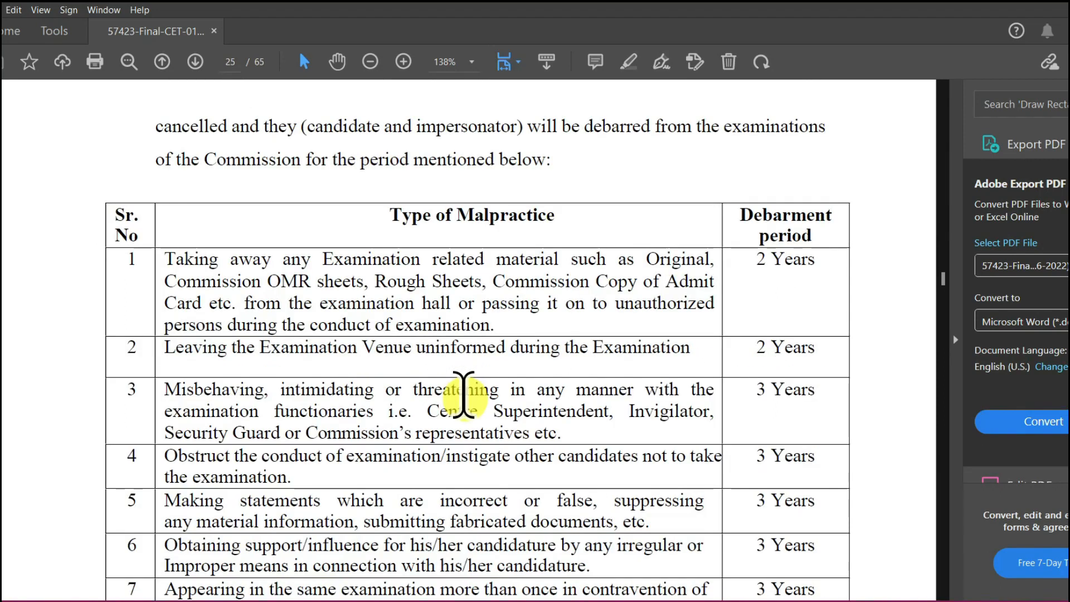
scroll(464, 395, down, 3)
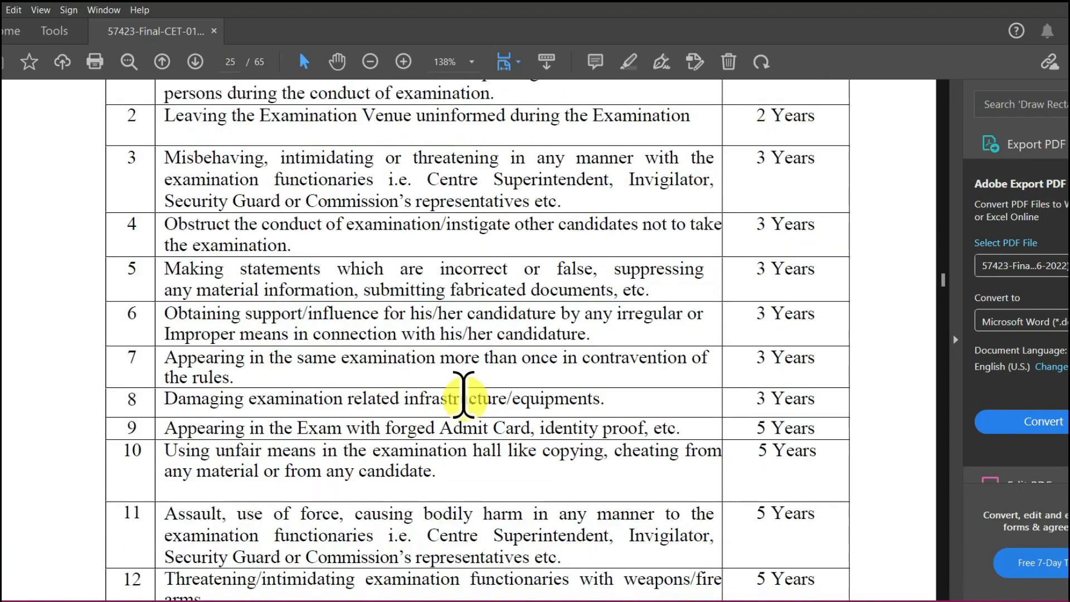
scroll(464, 395, down, 3)
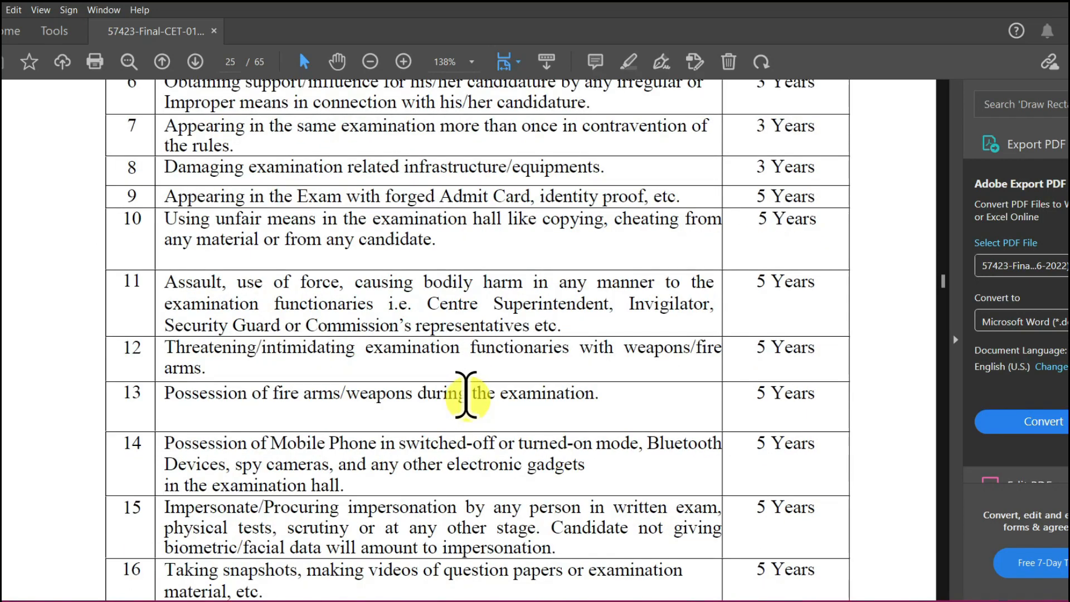
scroll(466, 394, down, 3)
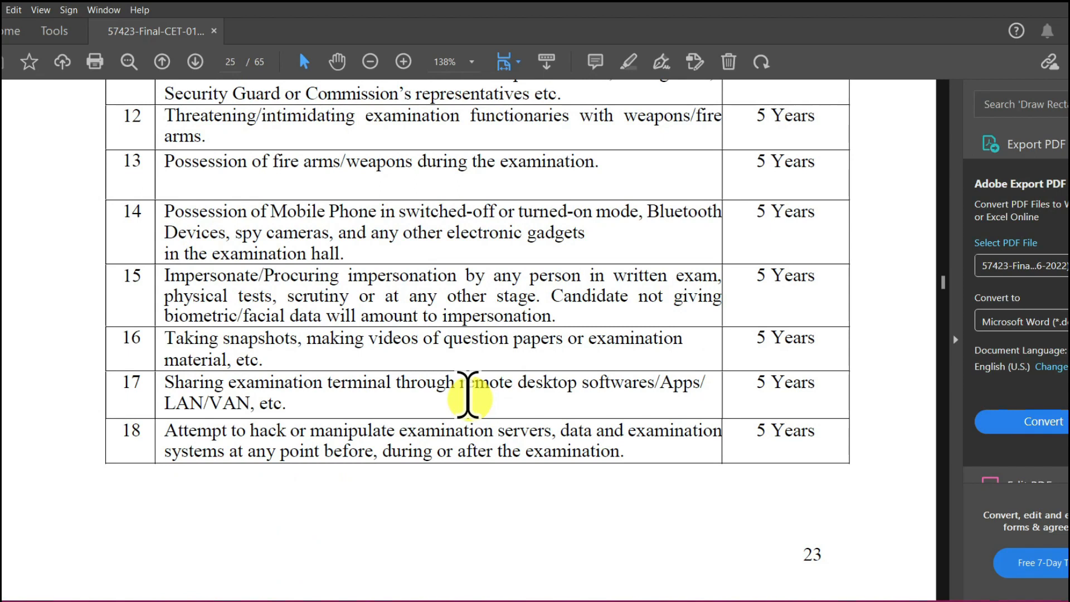
scroll(468, 395, down, 3)
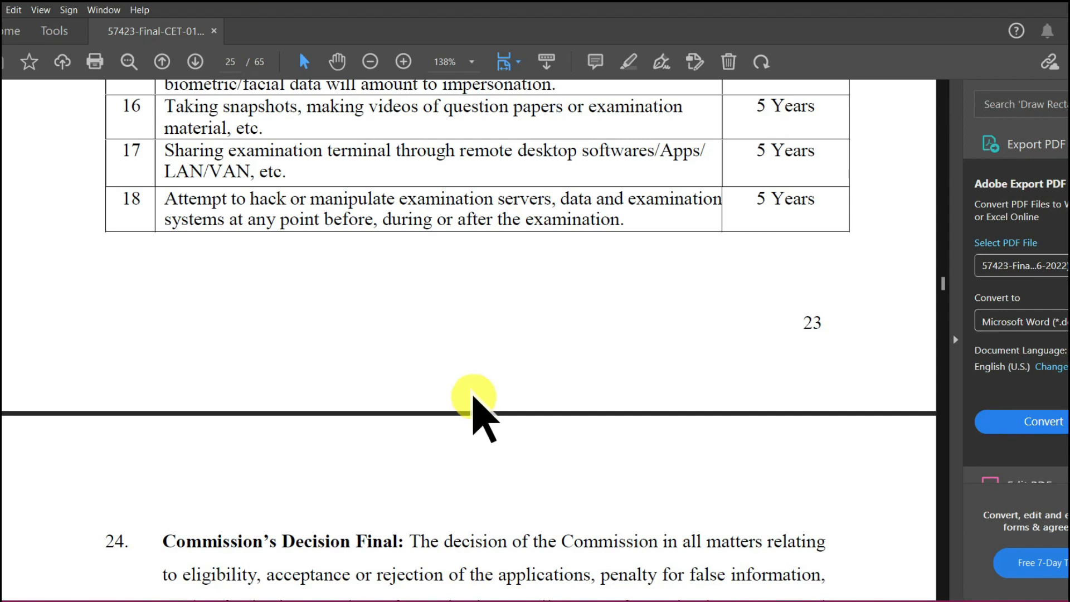
scroll(473, 397, down, 3)
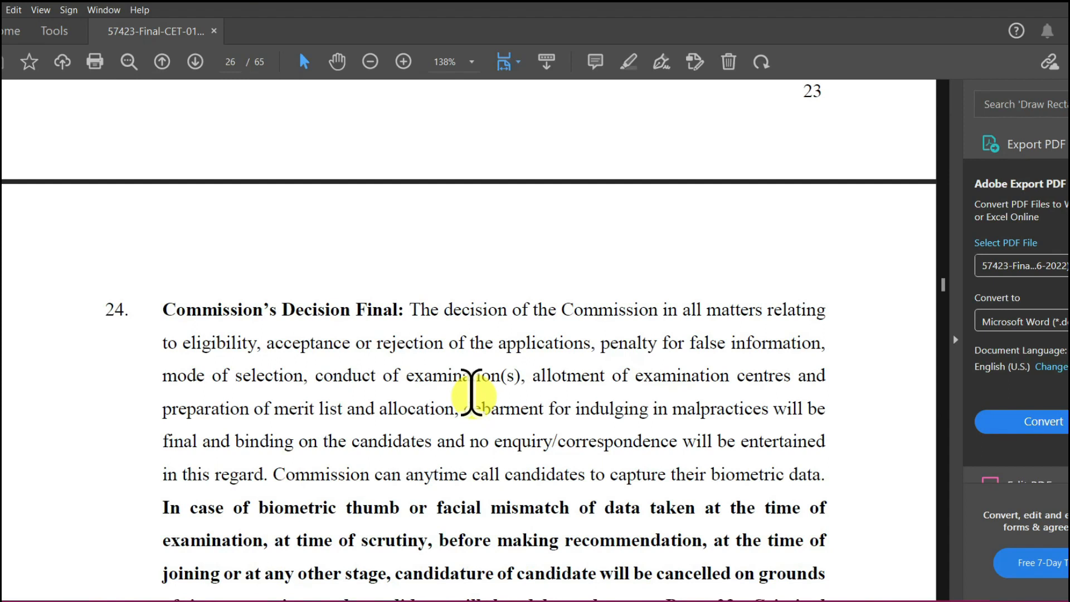
scroll(473, 397, up, 8)
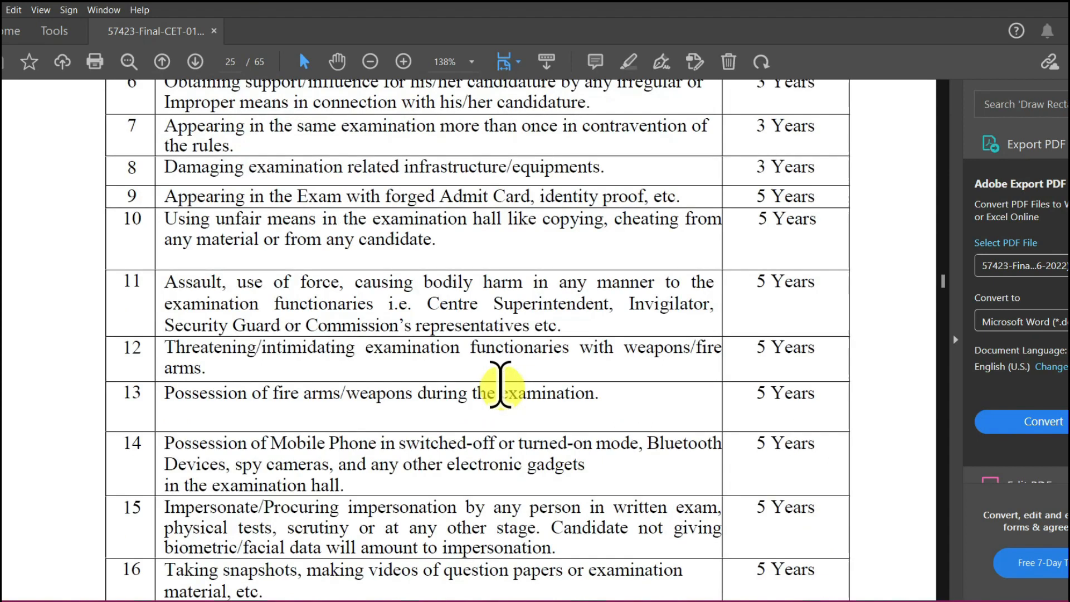
Switch to the Haryana Staff Selection Commission portal in the browser and submit the login OTP
click(1046, 0)
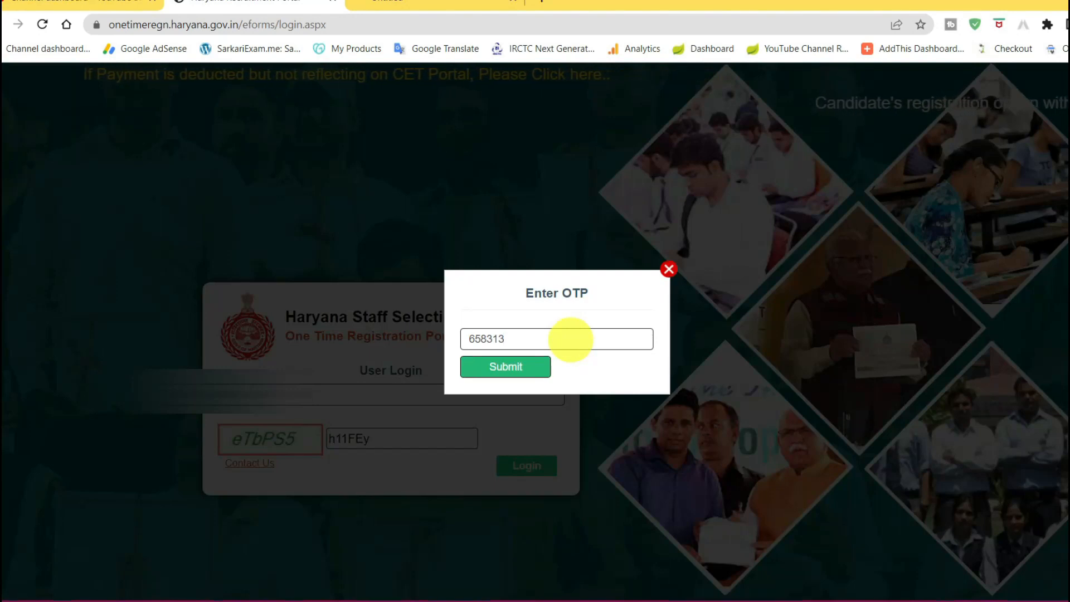
click(526, 372)
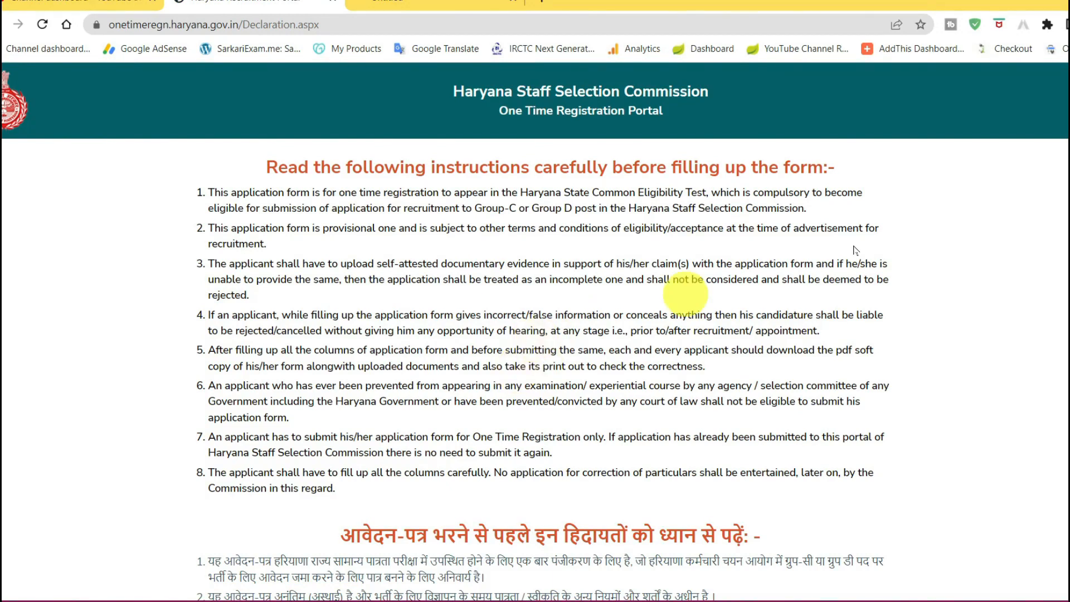
Agree to the form-filling instructions and submit the declaration to open the registration form
scroll(1064, 179, down, 5)
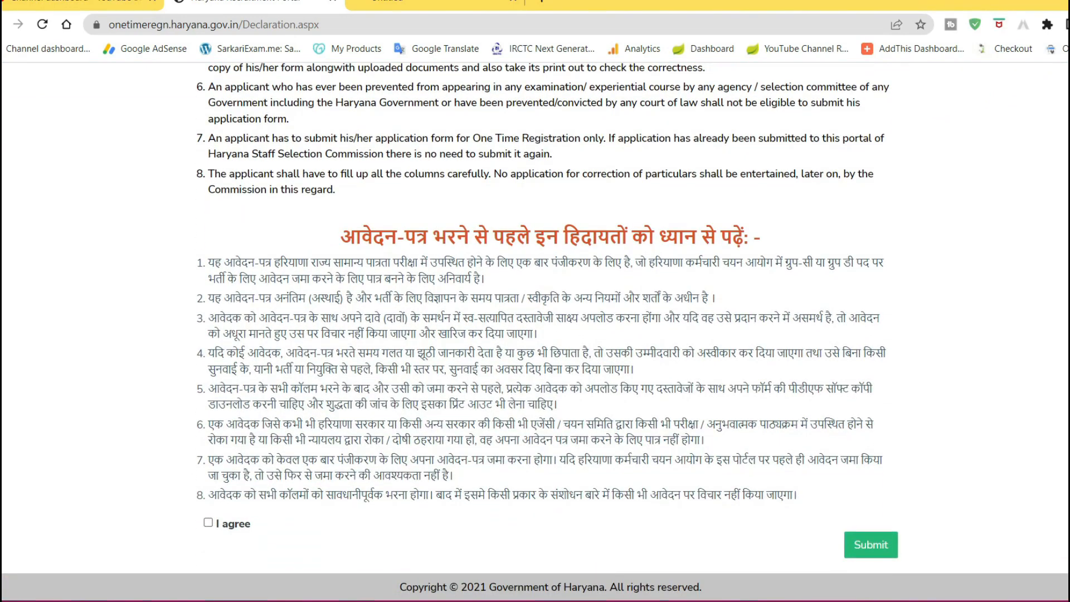
click(208, 522)
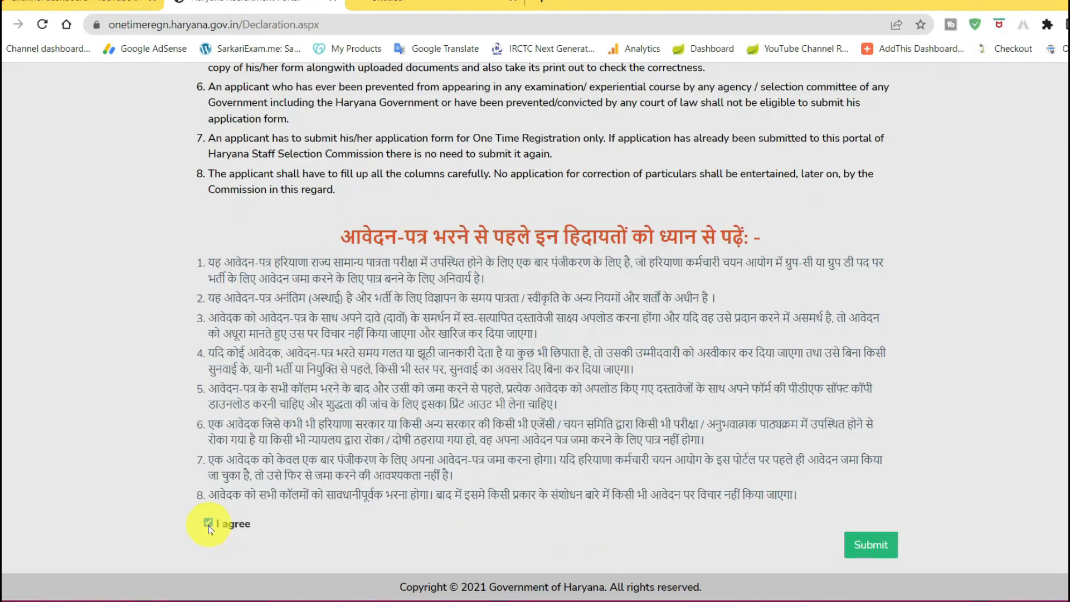
click(883, 543)
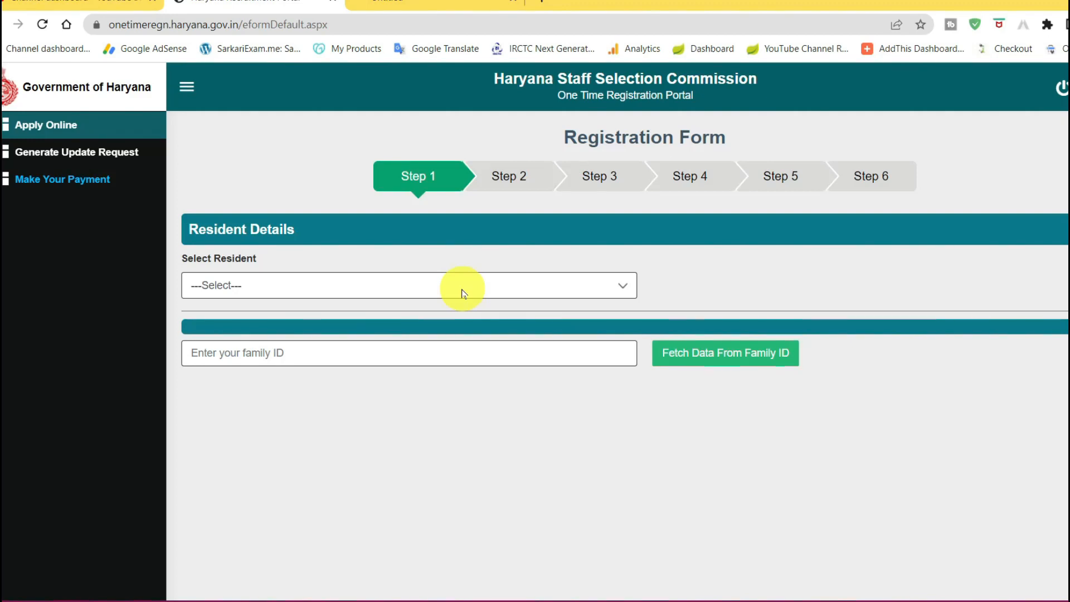
click(352, 292)
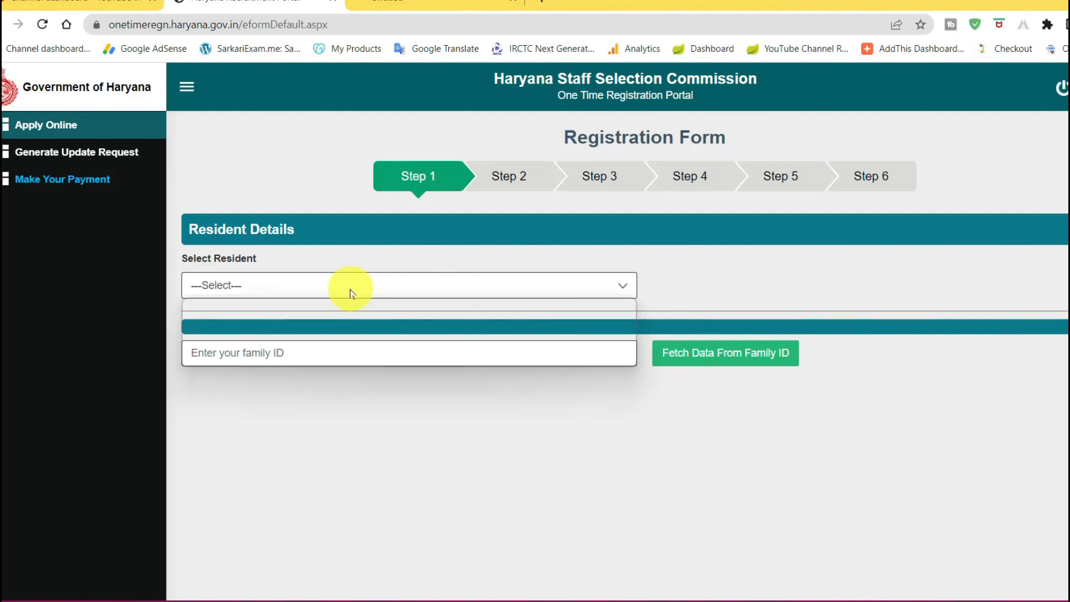
click(334, 345)
click(300, 287)
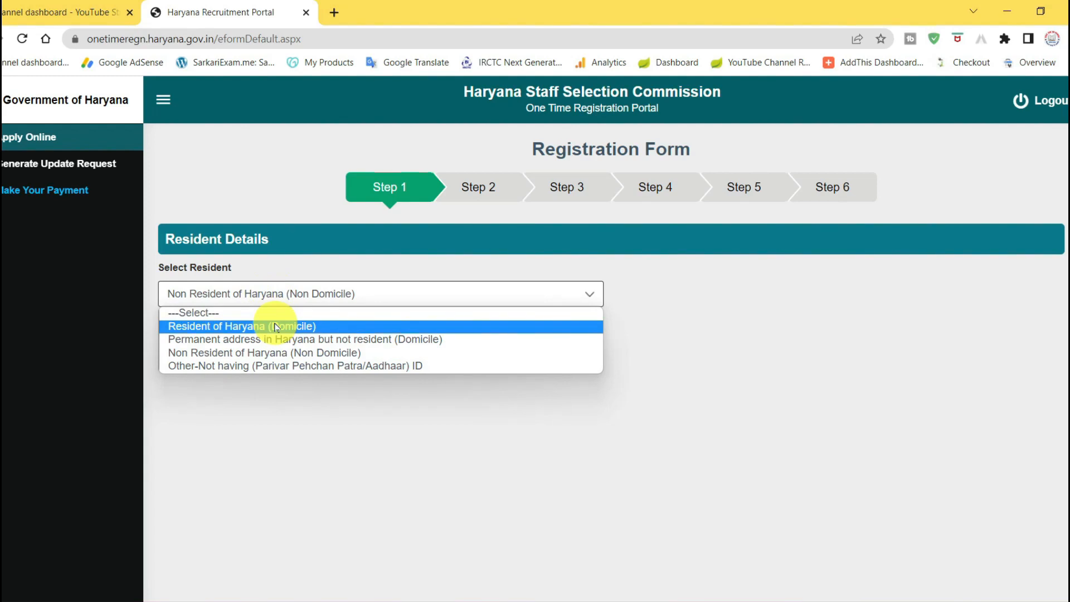
click(281, 358)
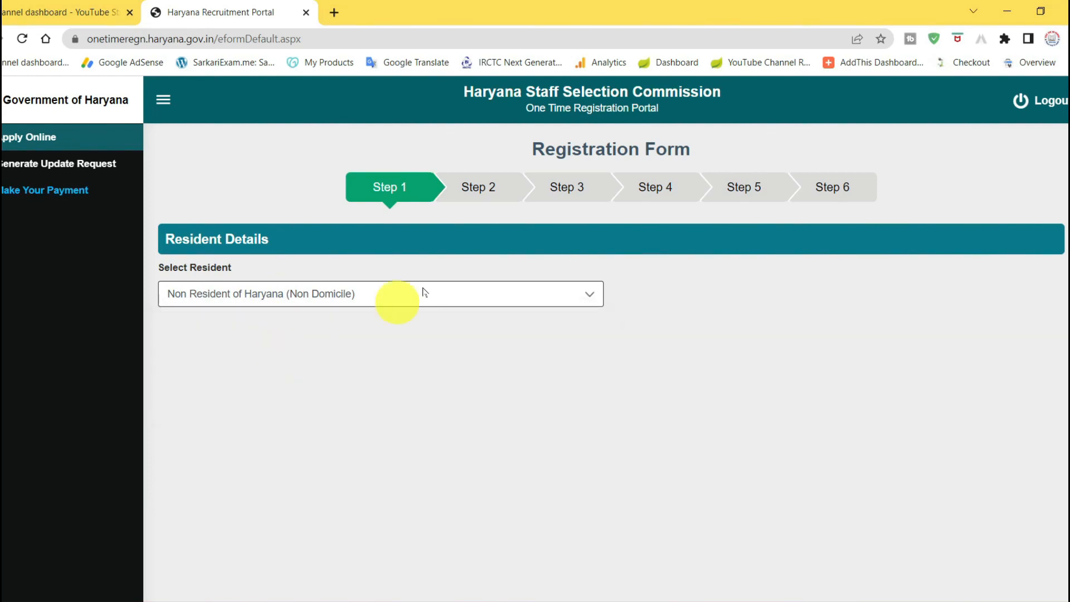
click(291, 294)
click(222, 315)
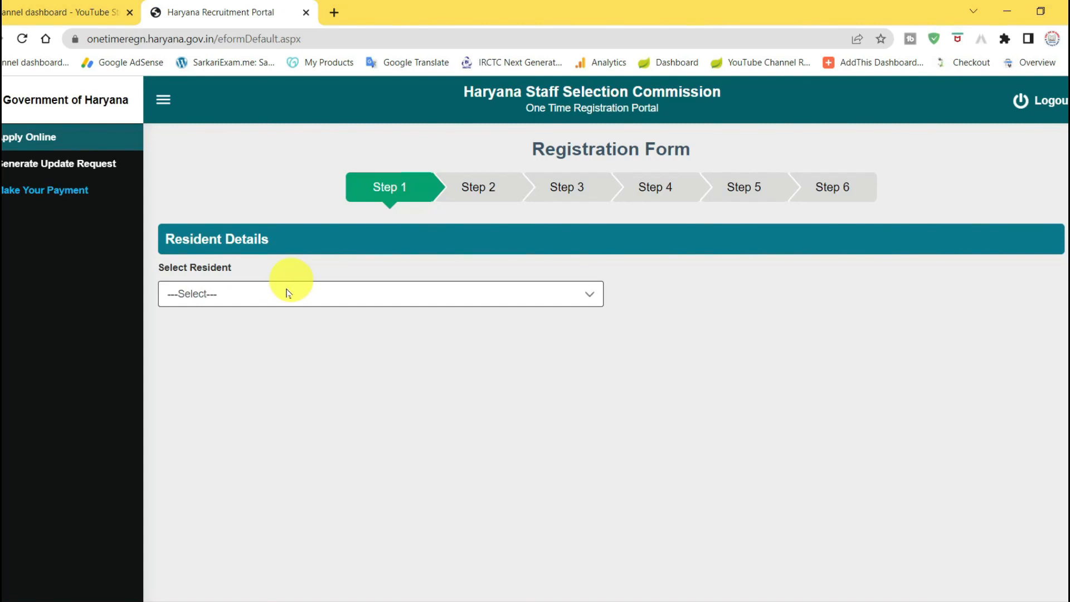
Choose Non Resident of Haryana (Non Domicile), submit the Aadhaar number and name with consent, and confirm clearing the saved data
click(291, 290)
click(281, 352)
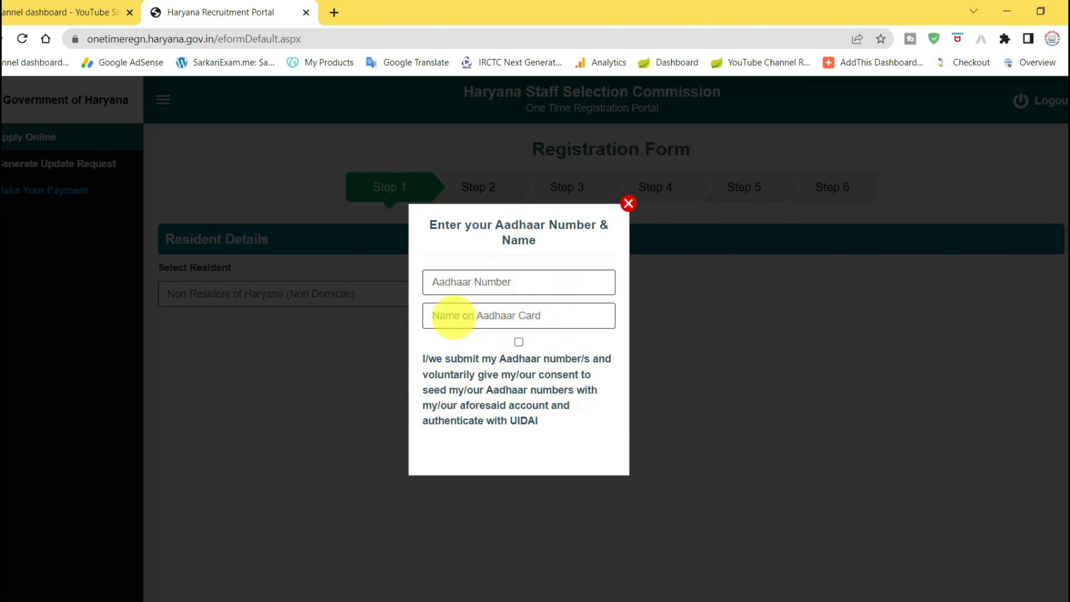
click(518, 342)
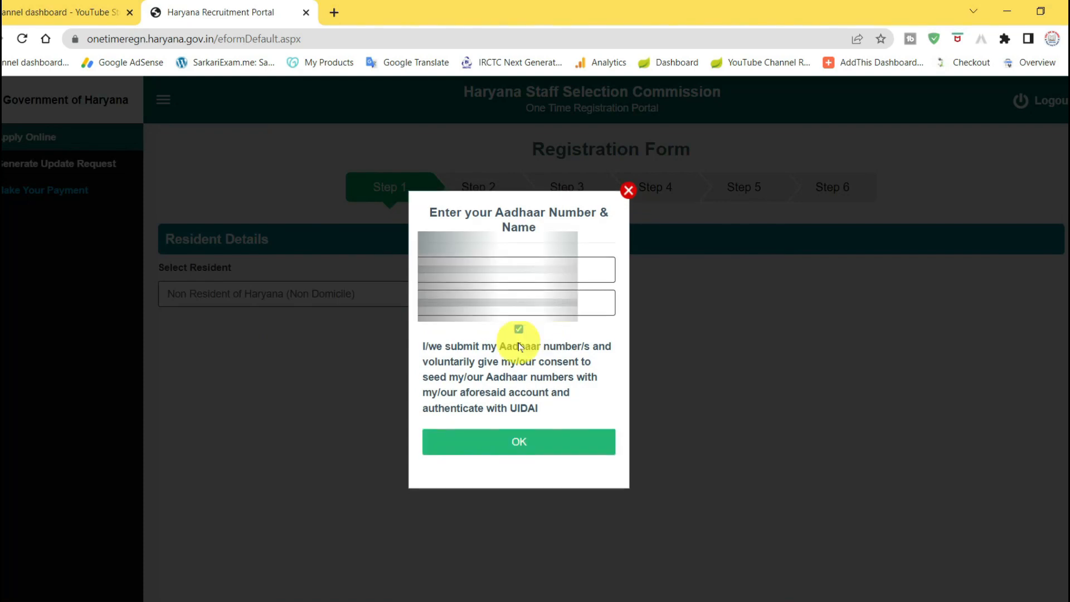
click(521, 442)
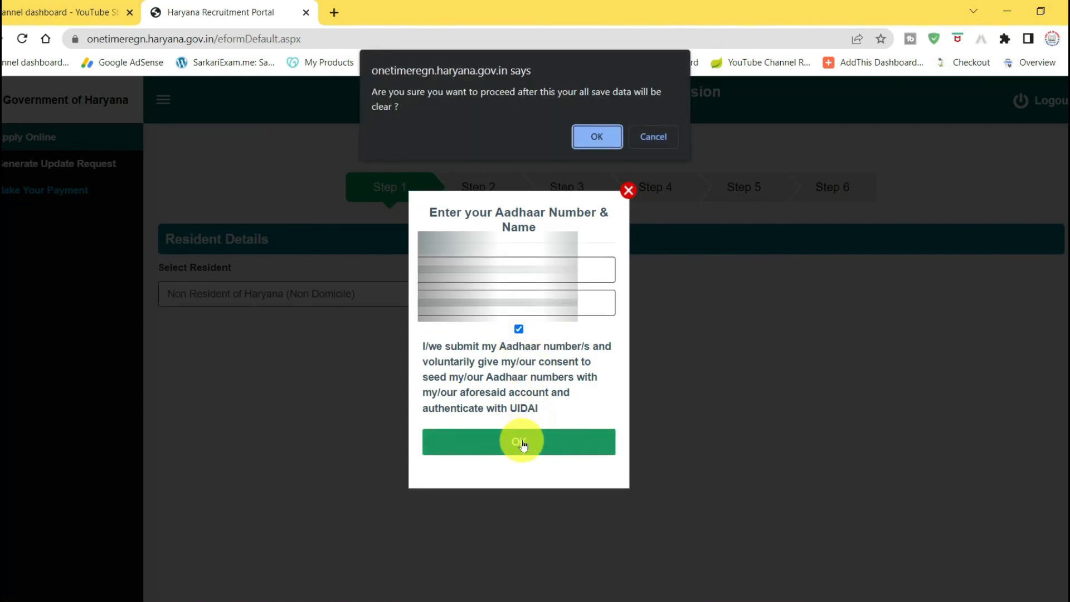
click(595, 138)
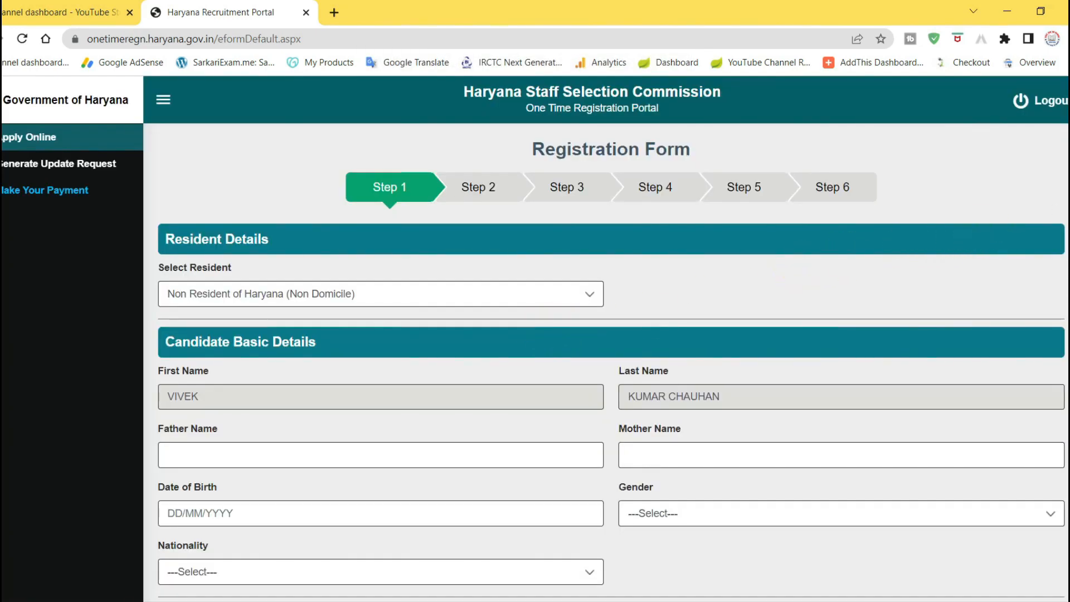
Answer No to having applied for the listed previous advertisements, accept the declaration and save the Step 1 draft
scroll(610, 339, down, 4)
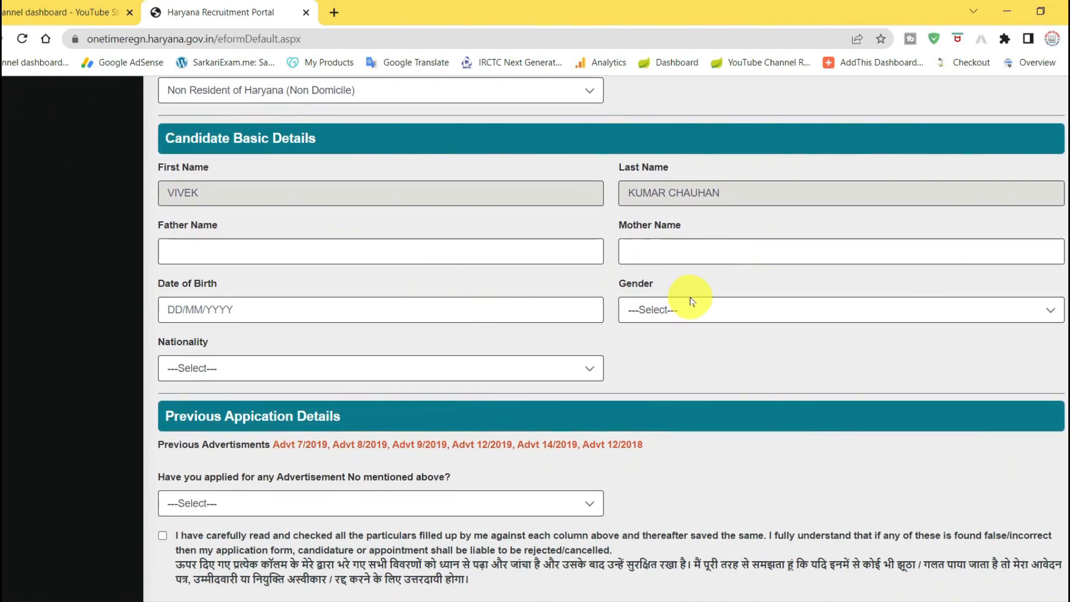
scroll(462, 370, down, 2)
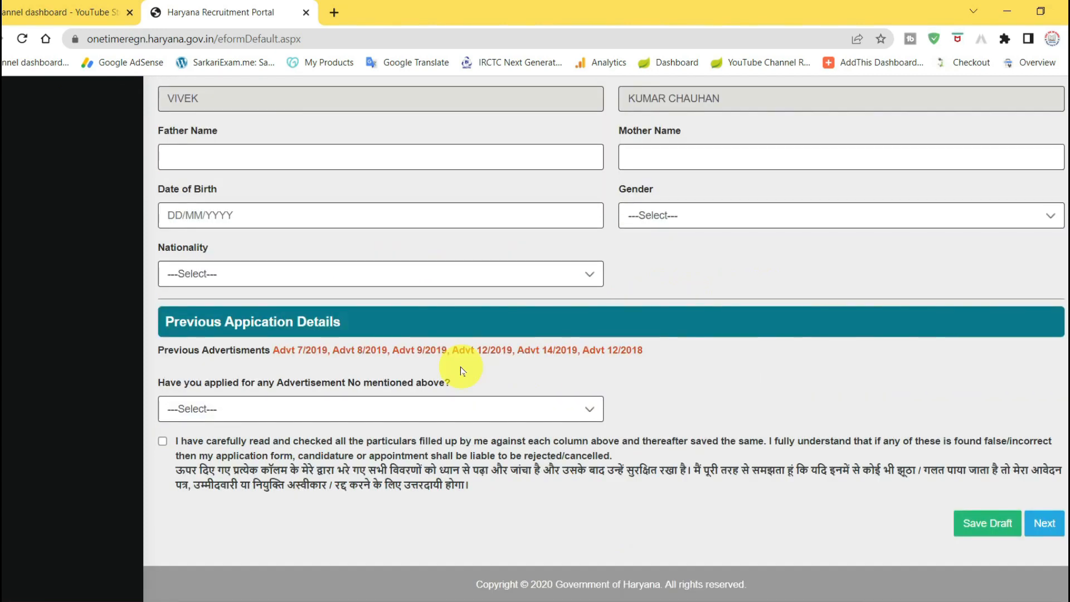
drag(673, 358, 275, 354)
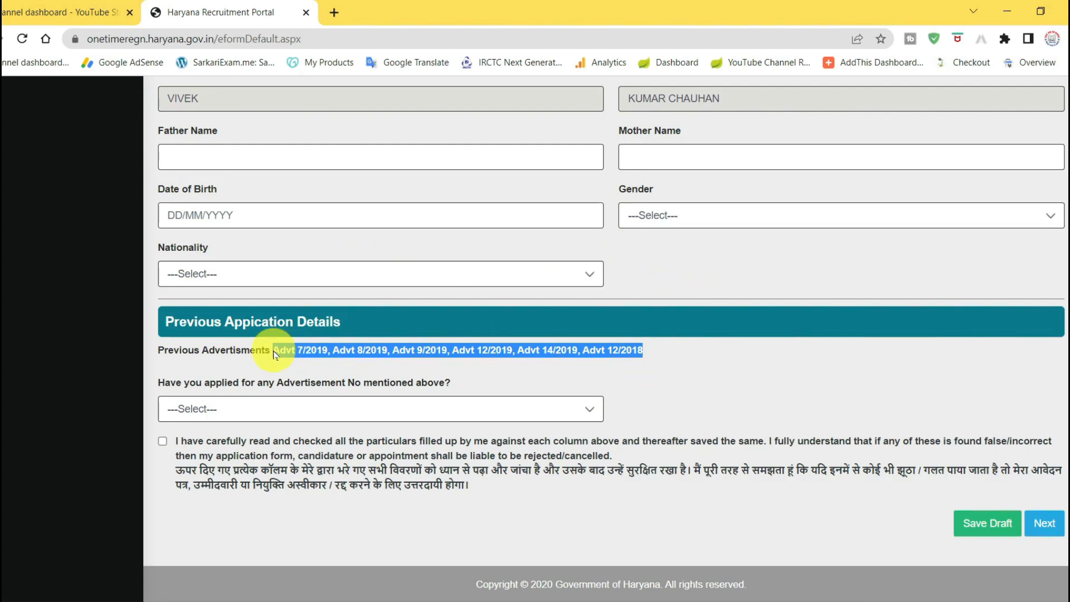
click(275, 407)
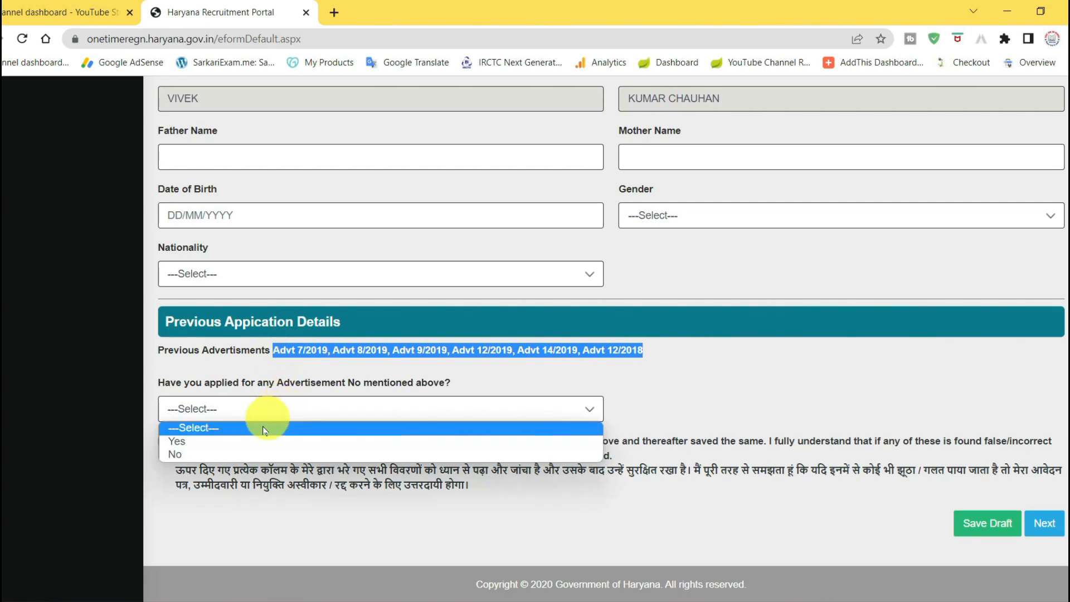
click(251, 455)
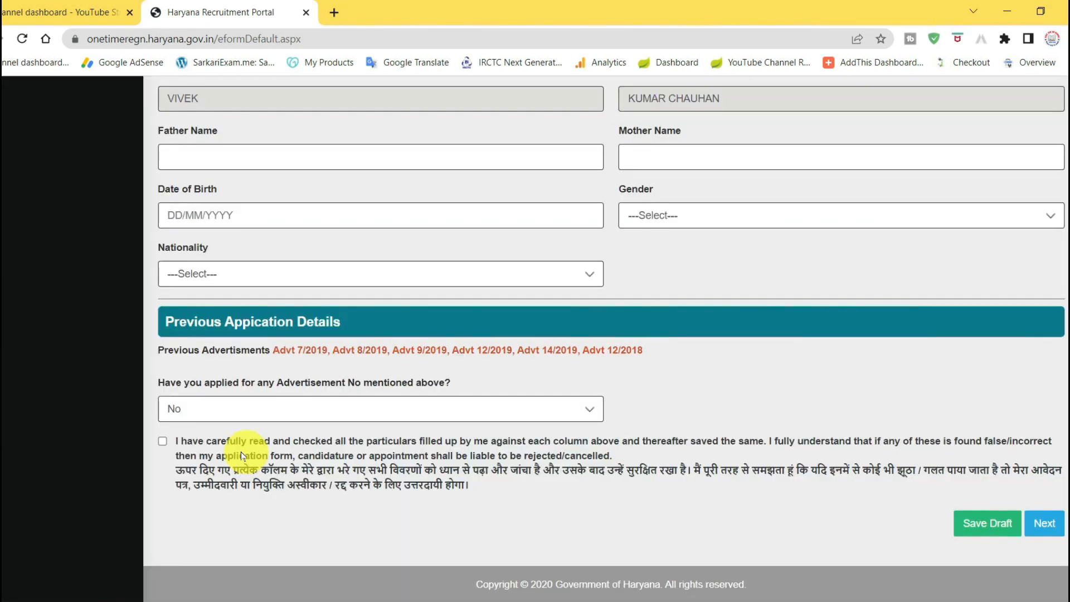
click(163, 442)
click(1000, 520)
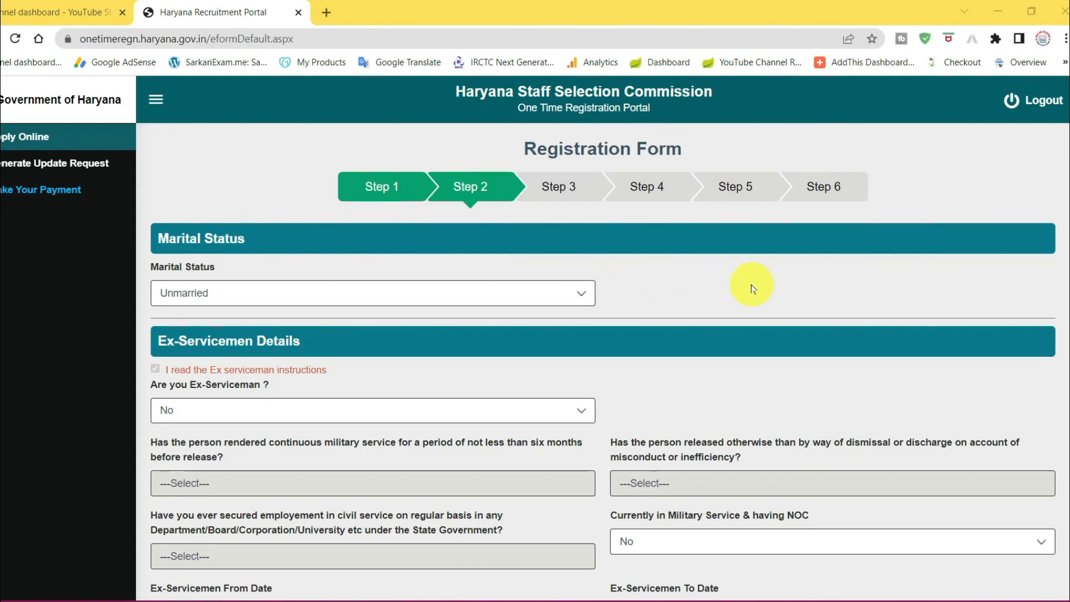
Set the marital status to Unmarried in Step 2 of the registration form
click(209, 302)
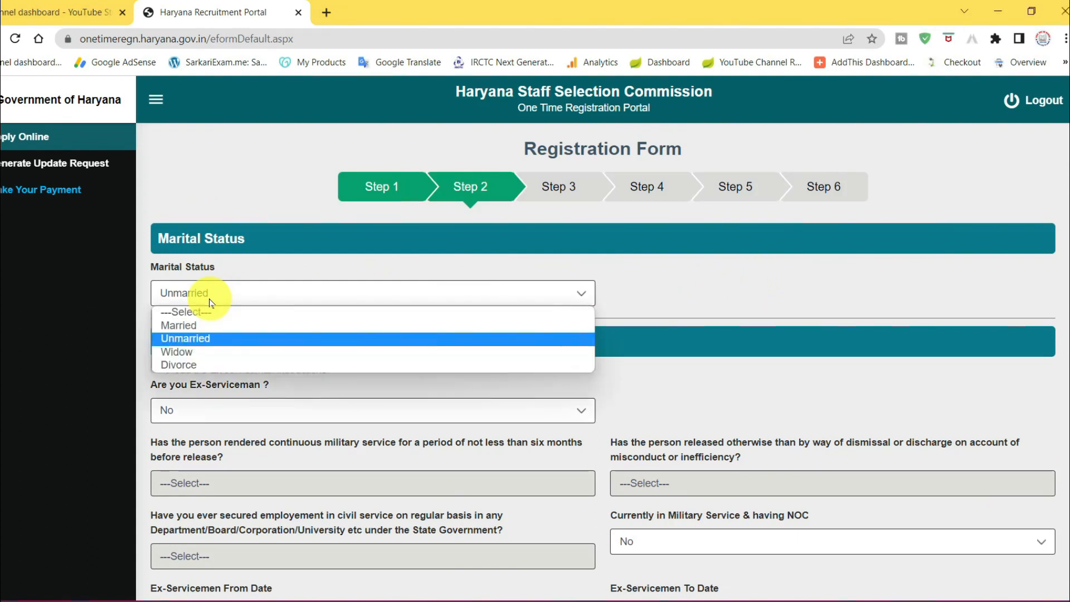
click(214, 339)
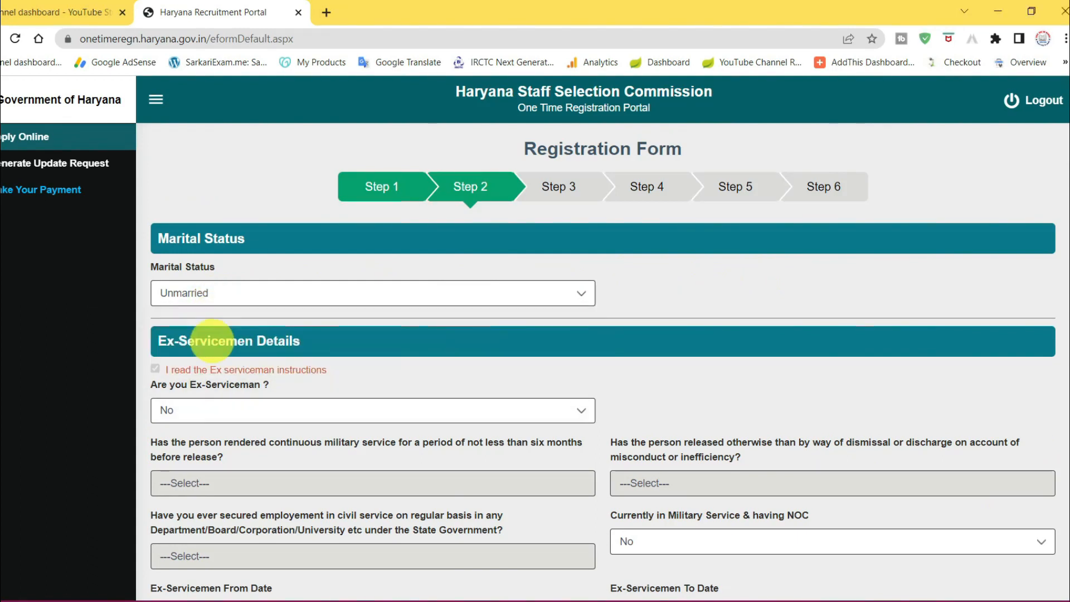
scroll(1001, 178, down, 4)
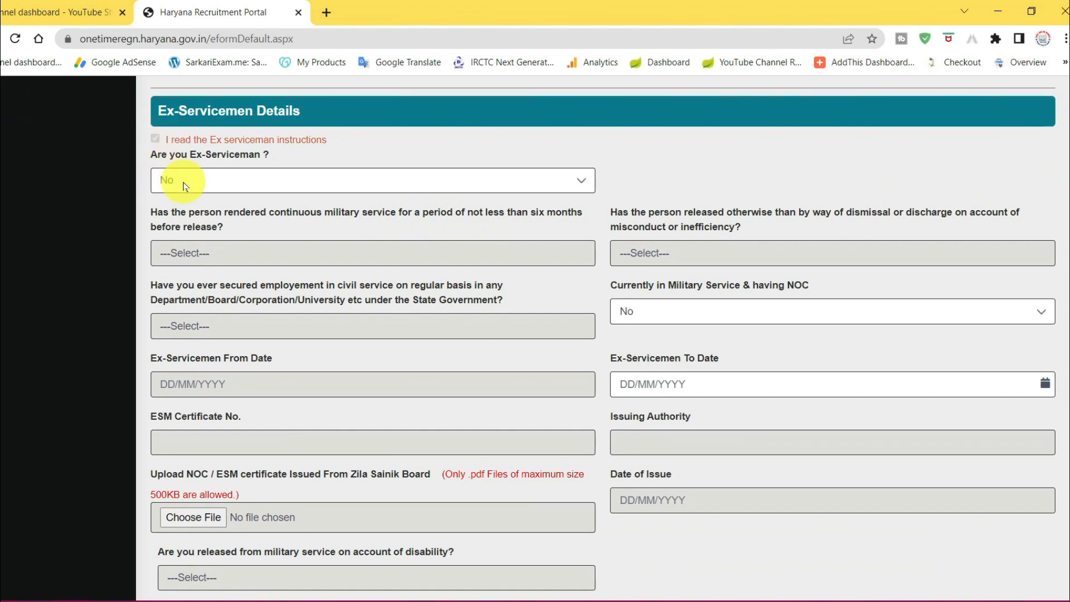
Review the Ex-Servicemen and Children of Ex-Serviceman sections and choose GEN as the caste category
drag(637, 285, 805, 291)
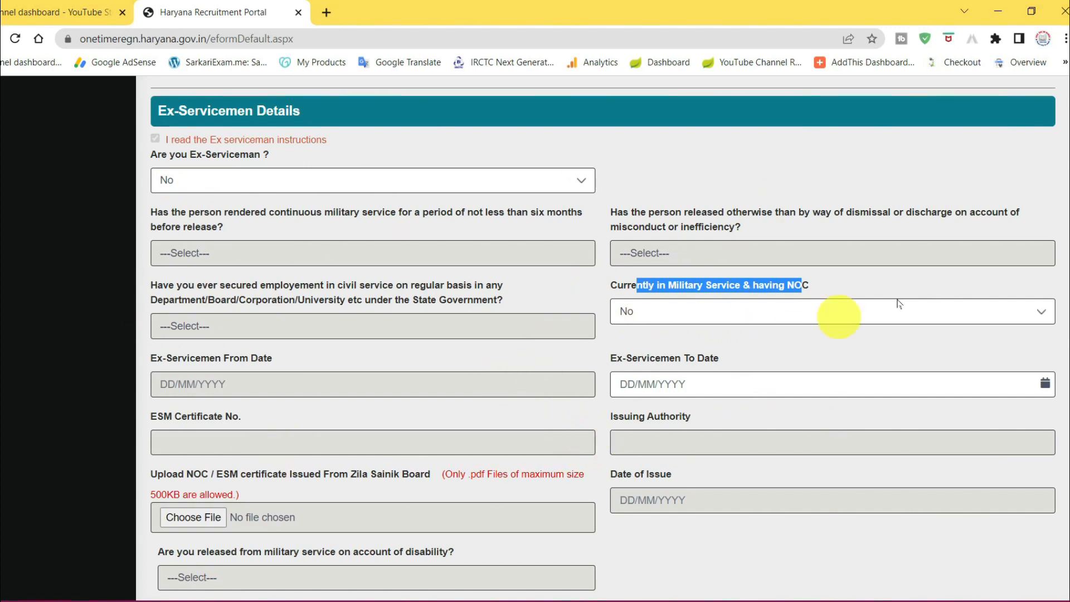
scroll(1064, 223, down, 6)
scroll(1064, 223, down, 4)
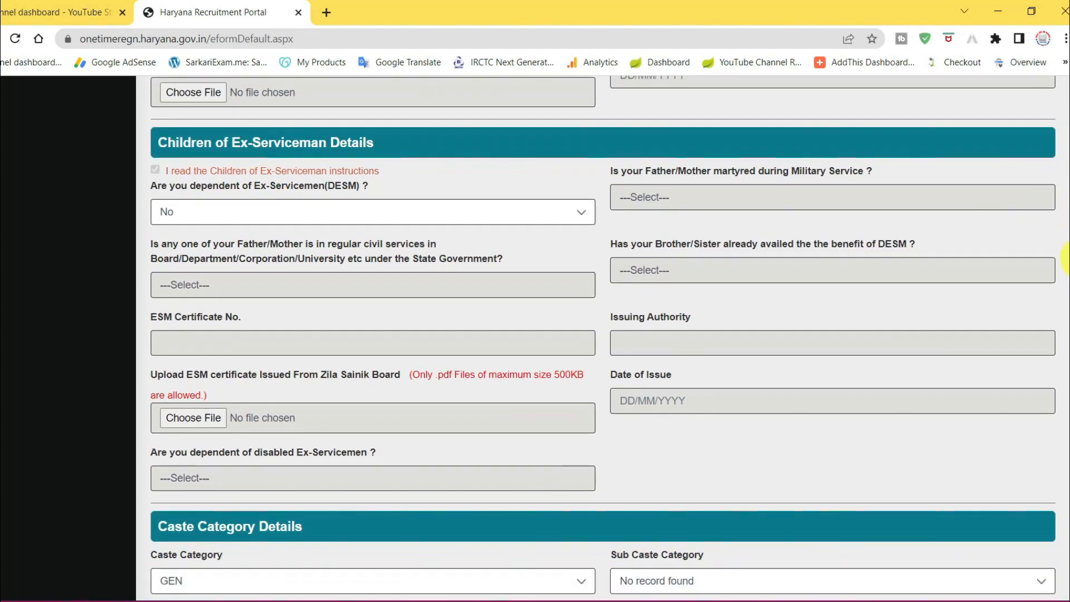
drag(156, 147, 382, 146)
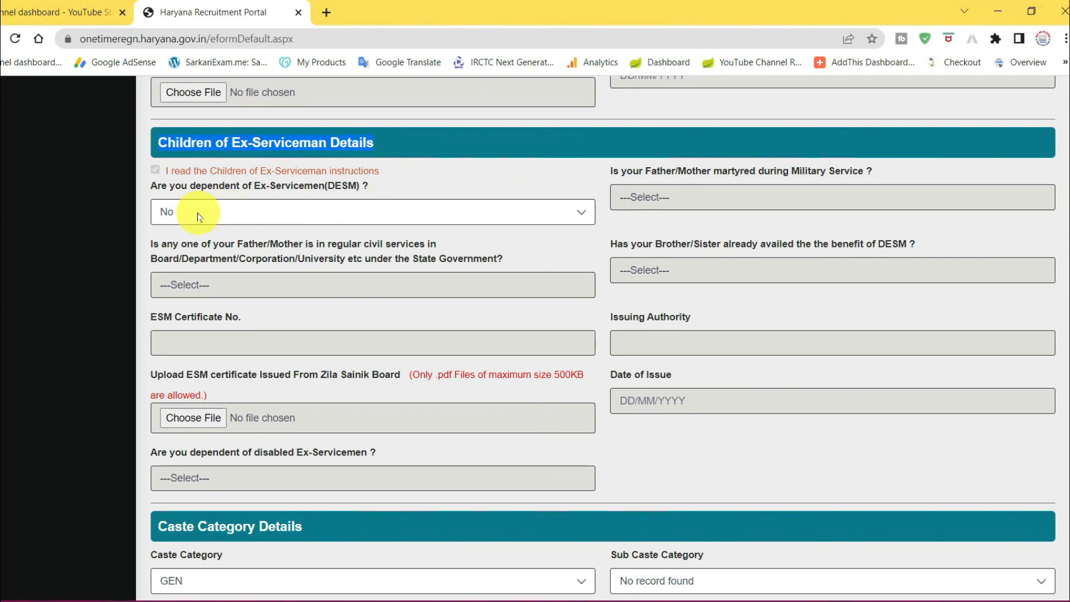
scroll(1053, 251, down, 6)
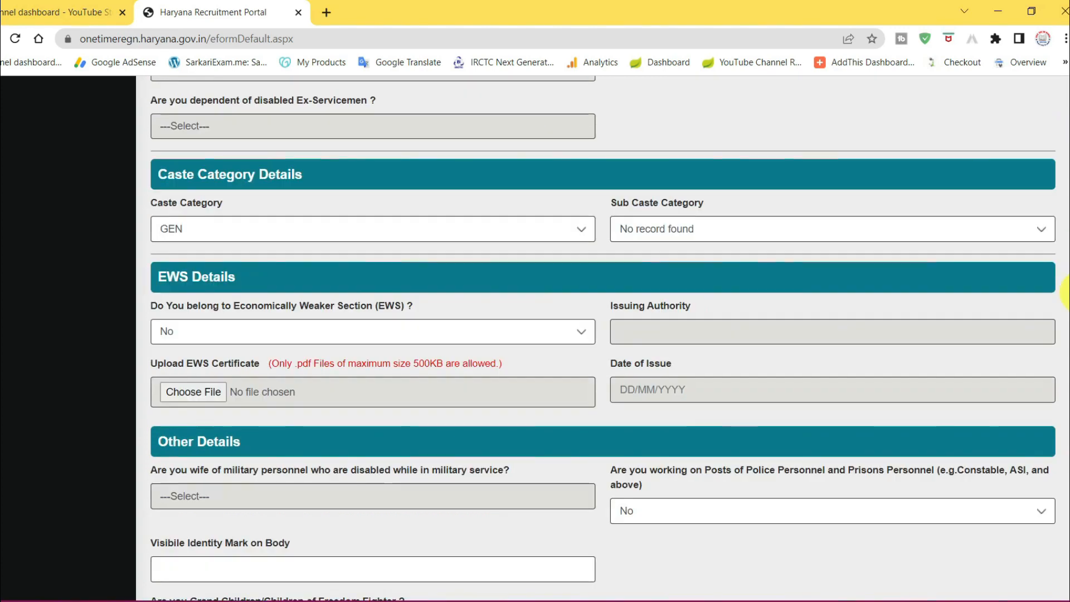
click(211, 232)
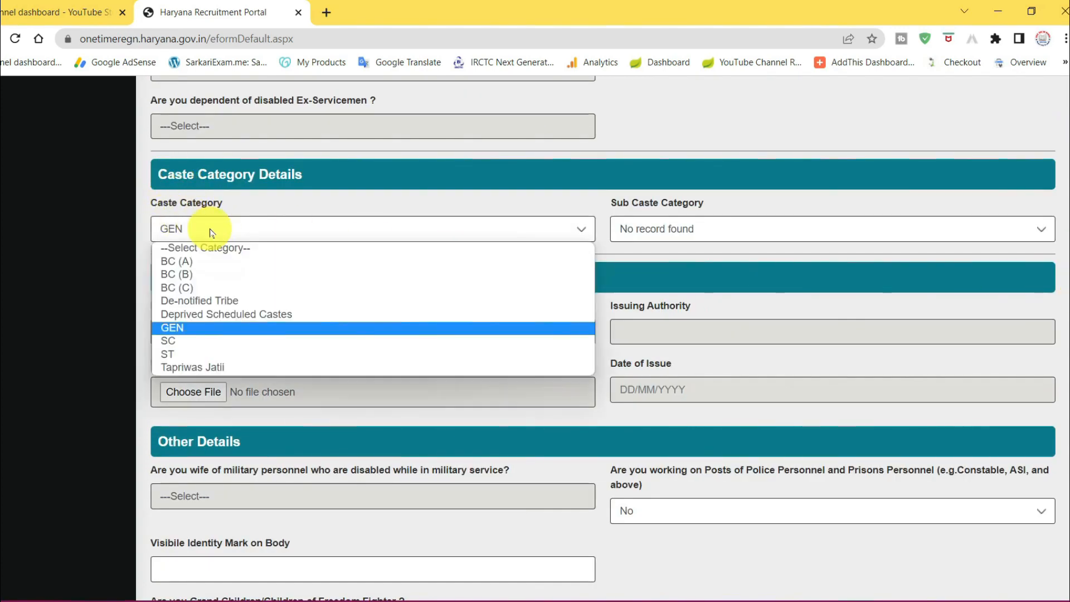
click(174, 328)
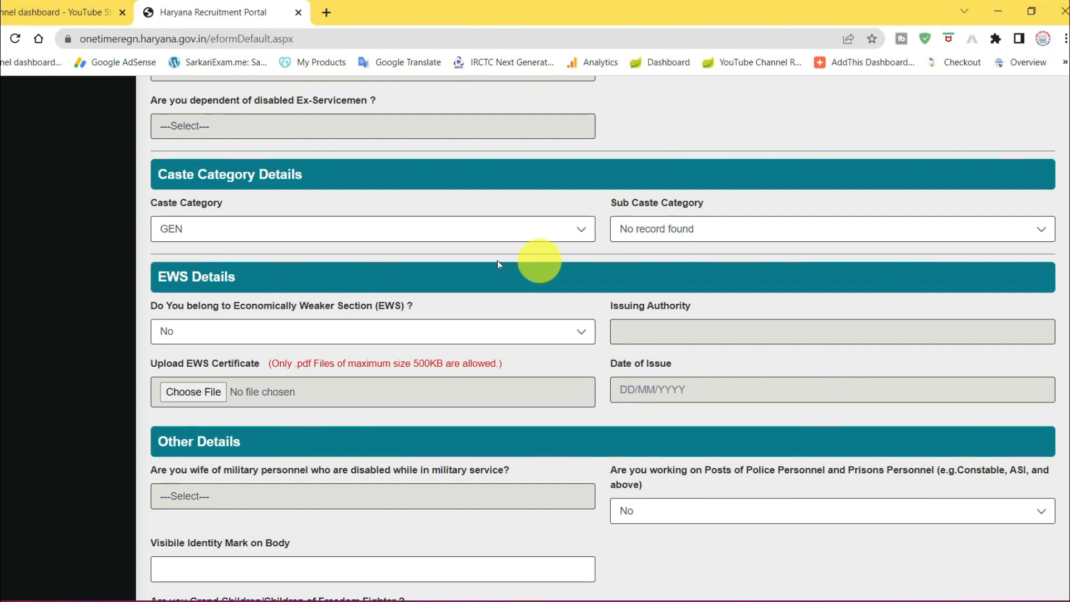
Examine the EWS, Other Details, Haryana Employee, Benchmark Disability, FIR and Disqualification sections of Step 2
drag(167, 279, 268, 279)
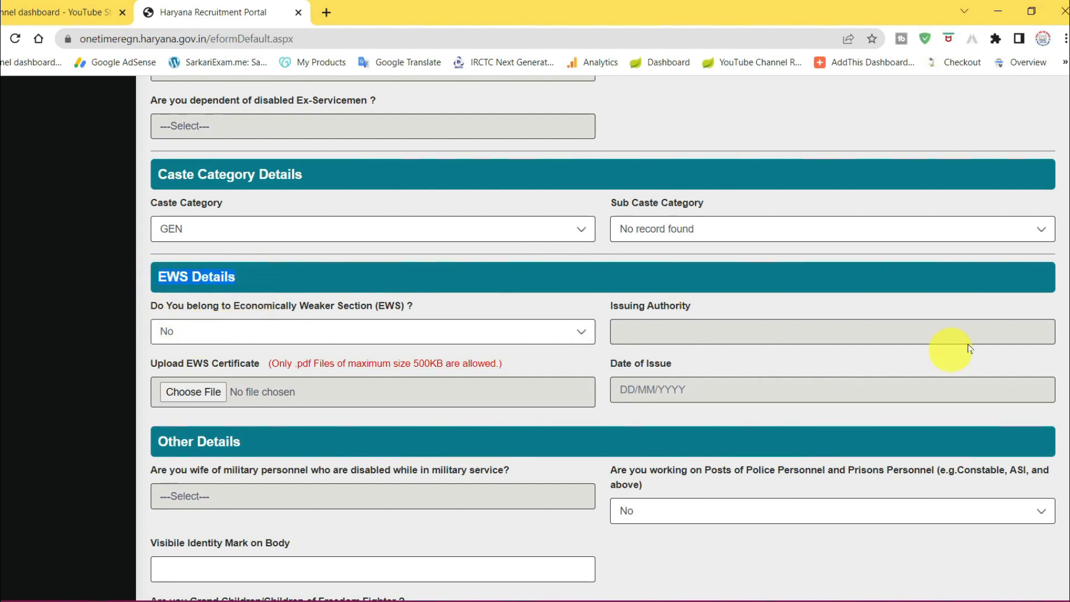
scroll(1064, 330, down, 3)
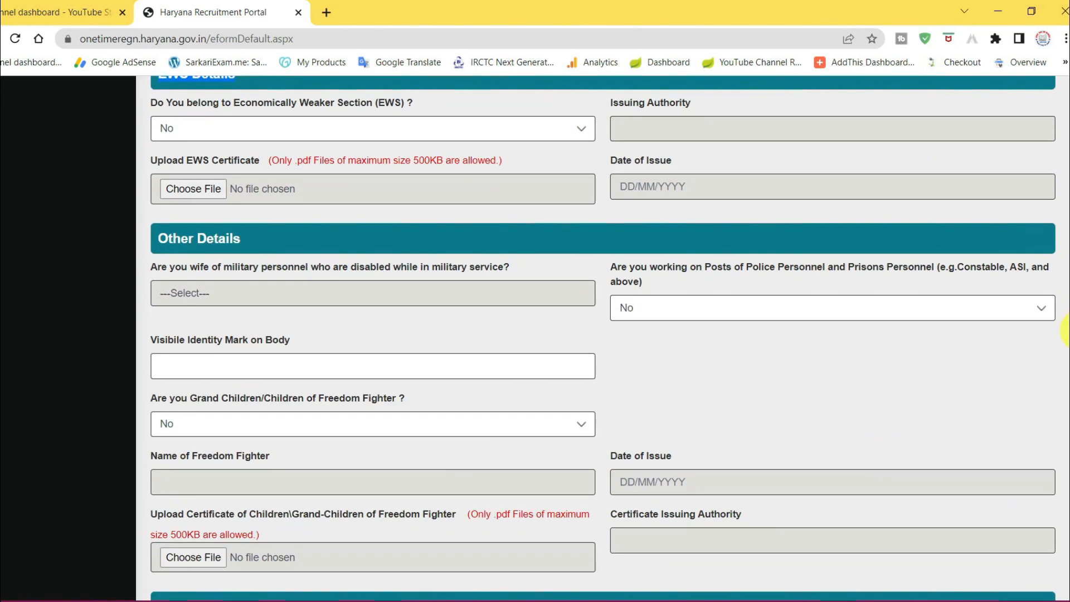
drag(293, 160, 498, 161)
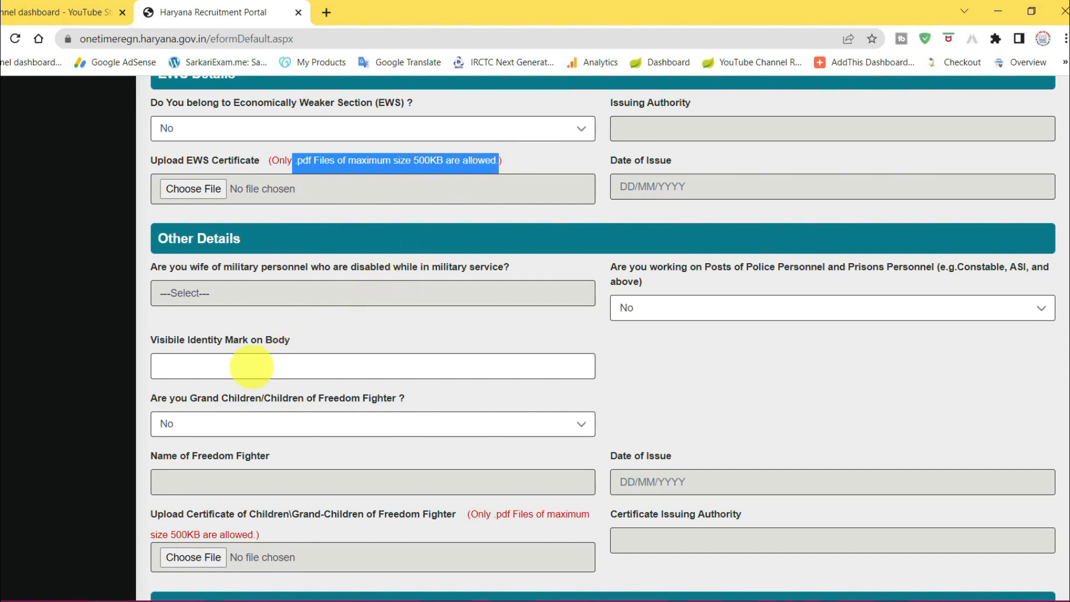
drag(147, 340, 315, 344)
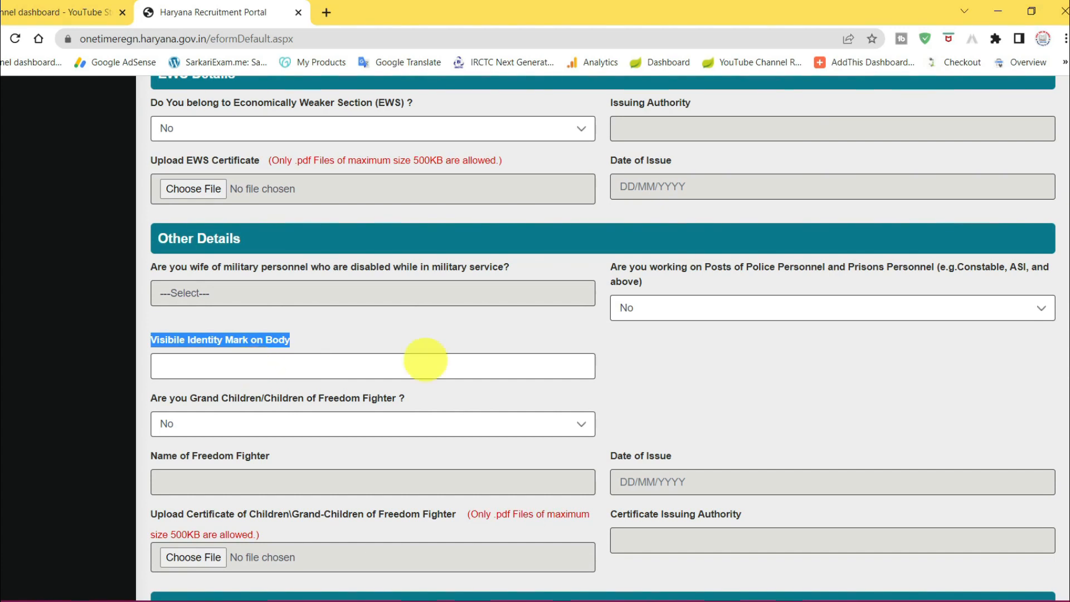
scroll(1065, 329, down, 8)
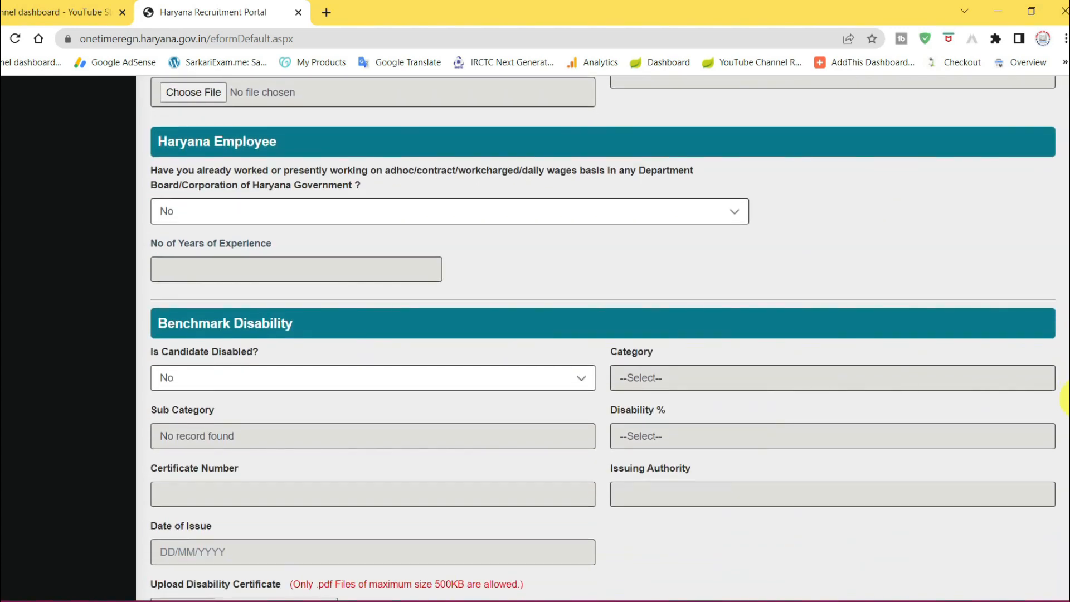
scroll(1065, 399, down, 2)
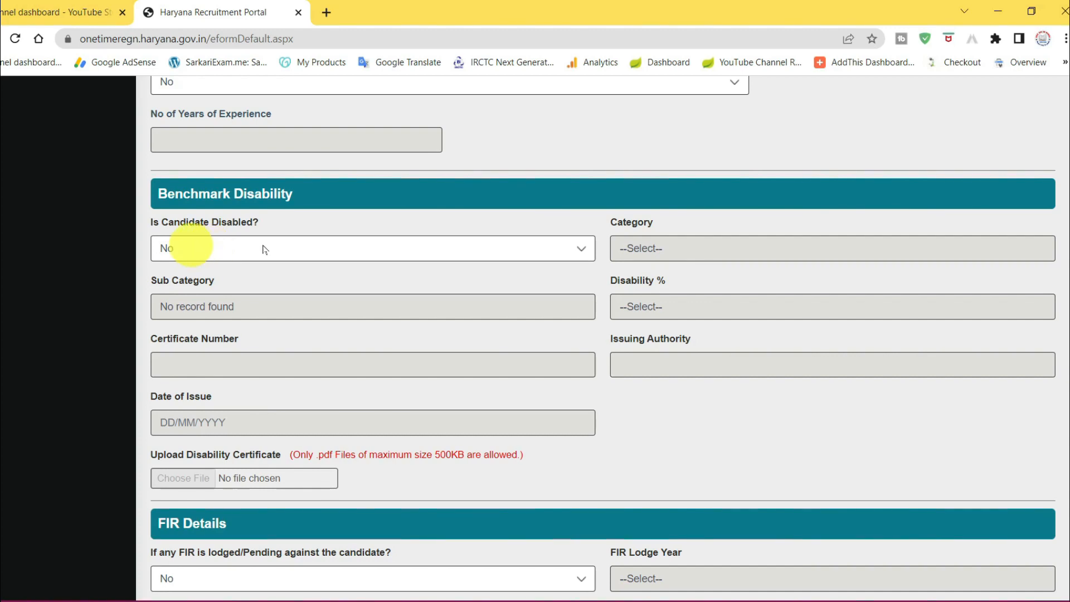
scroll(1045, 396, down, 5)
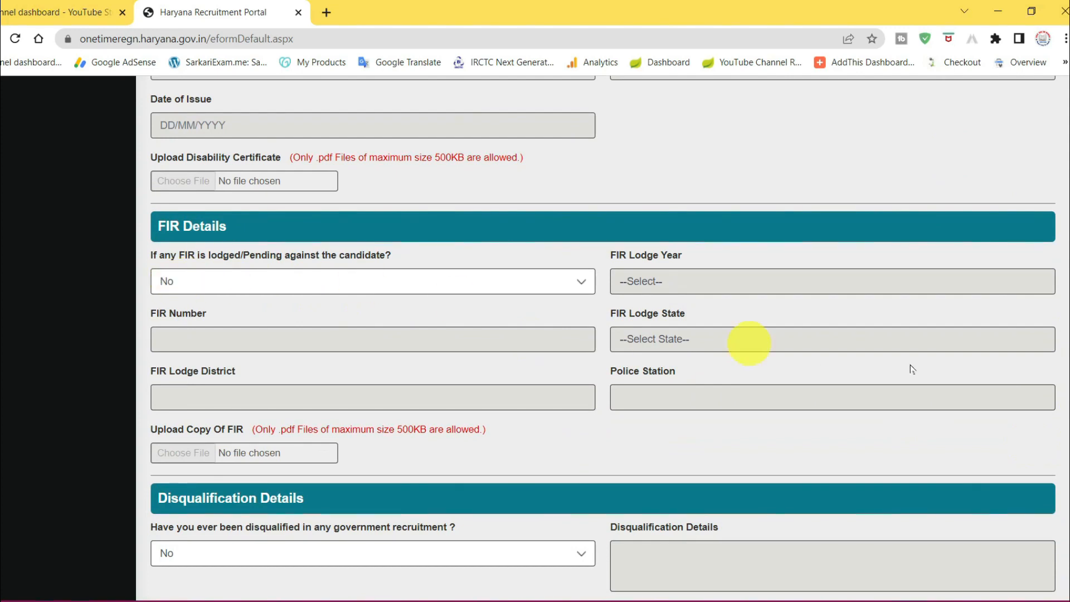
scroll(1065, 443, down, 8)
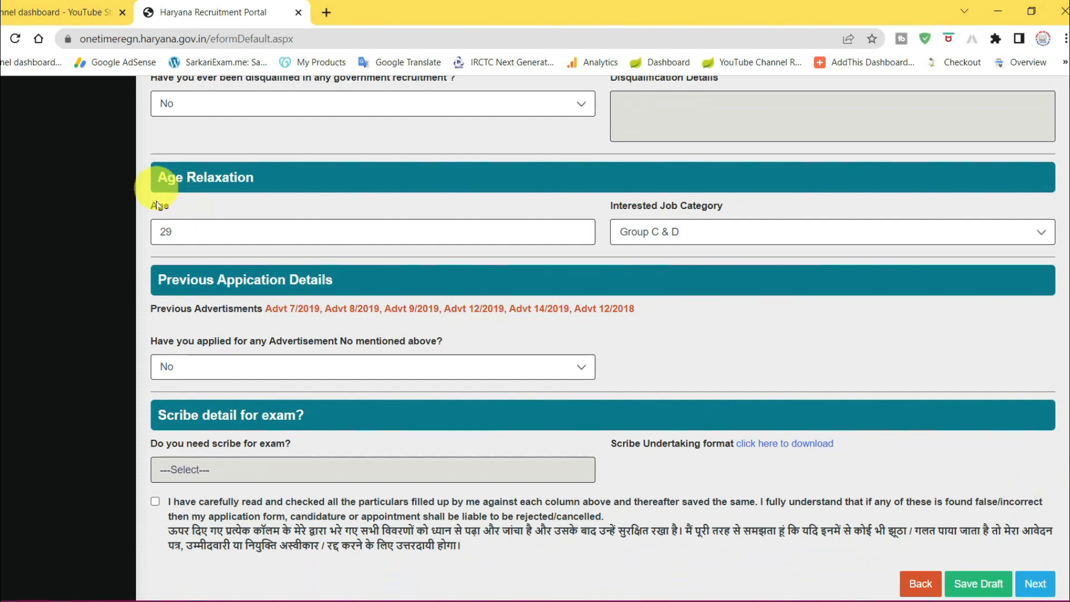
Choose Group C & D as the interested job category under Age Relaxation
drag(609, 206, 728, 210)
click(700, 233)
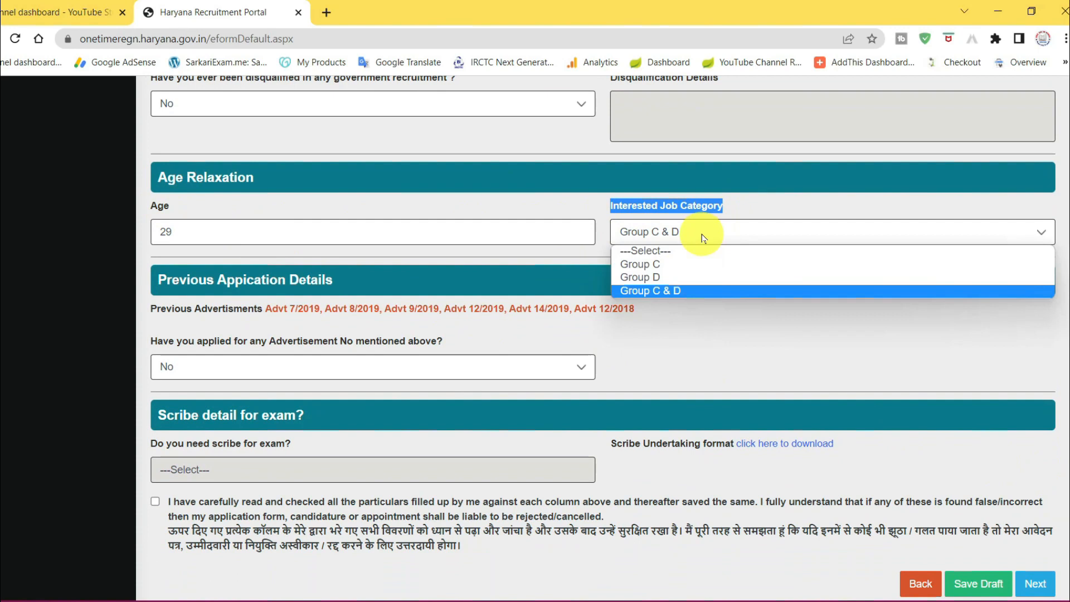
click(691, 290)
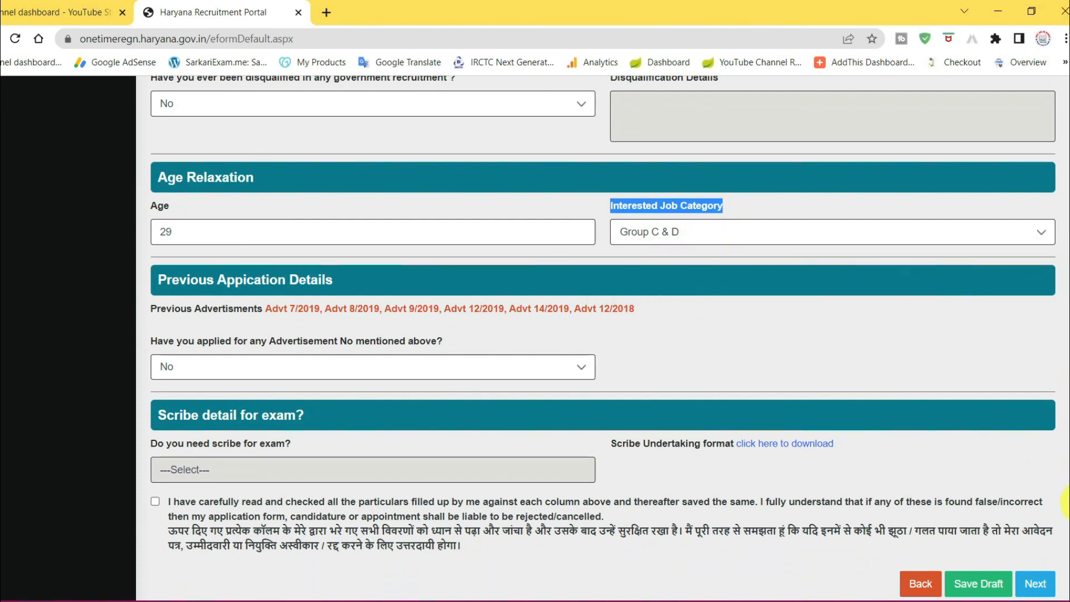
Review the listed previous advertisements, accept the declaration and save the Step 2 draft
drag(161, 317, 264, 311)
drag(635, 310, 263, 310)
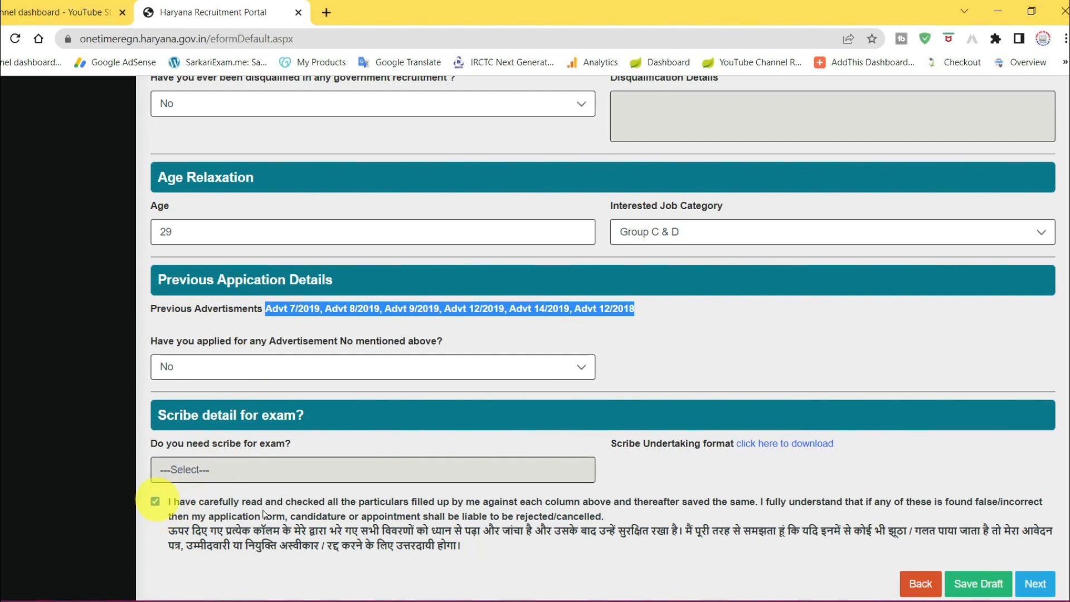
click(980, 585)
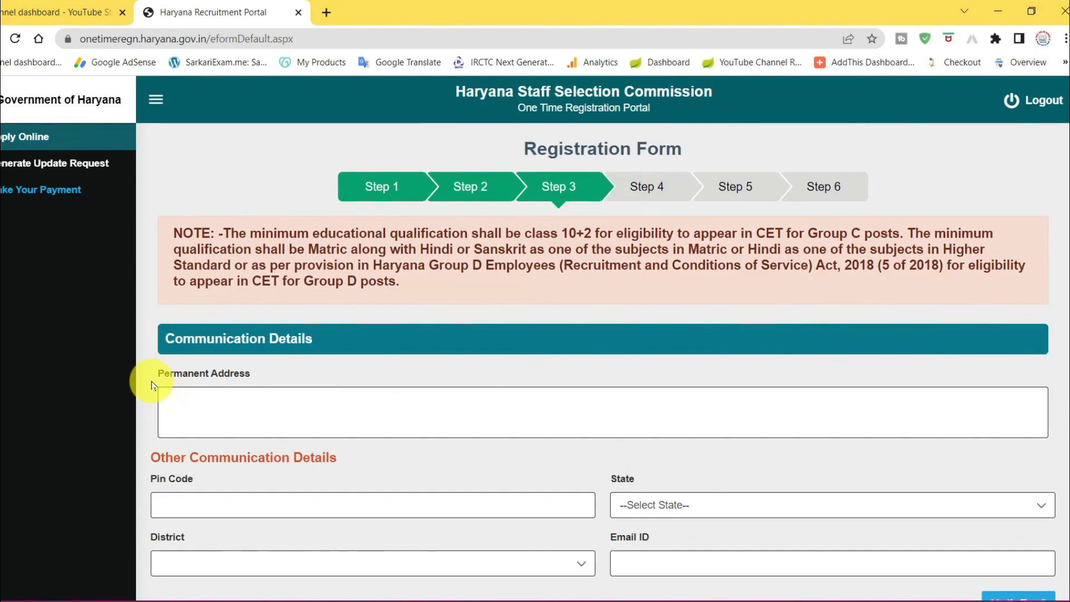
Examine the permanent address and other communication fields in Step 3
triple_click(190, 379)
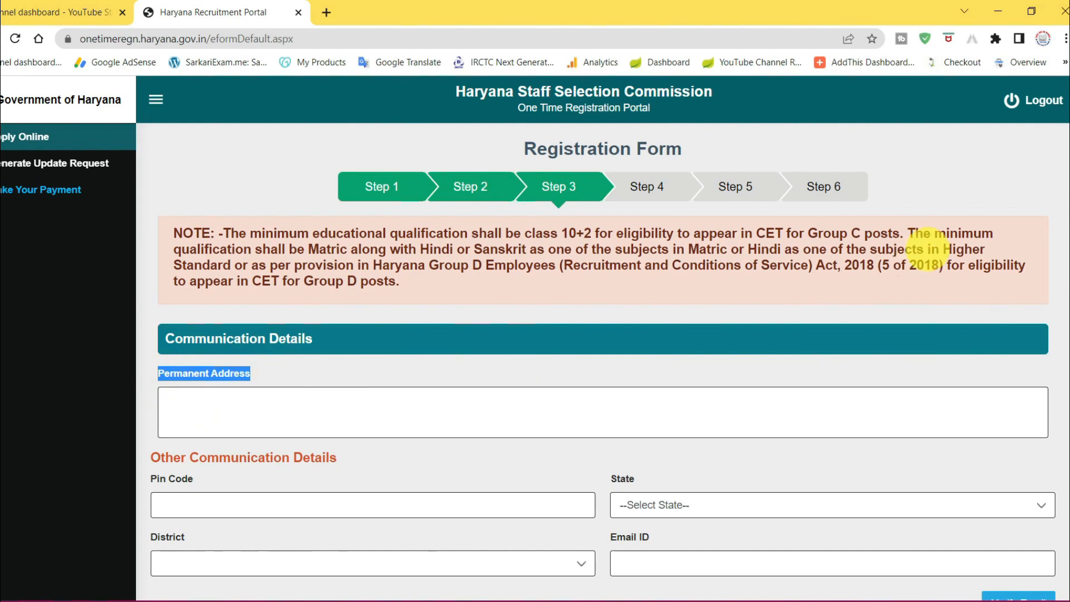
scroll(1065, 179, down, 4)
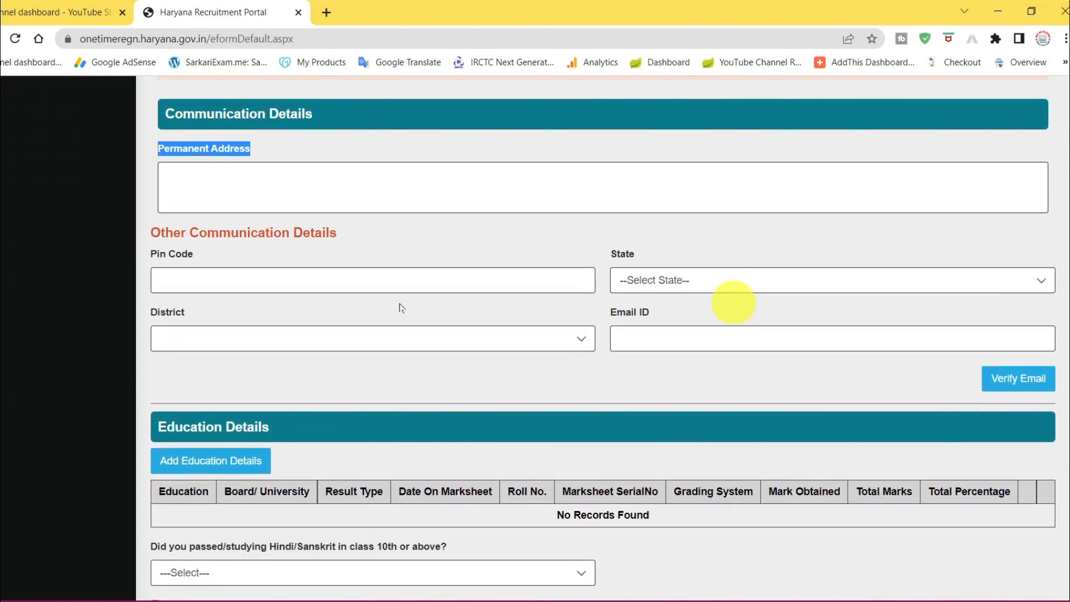
drag(149, 234, 361, 242)
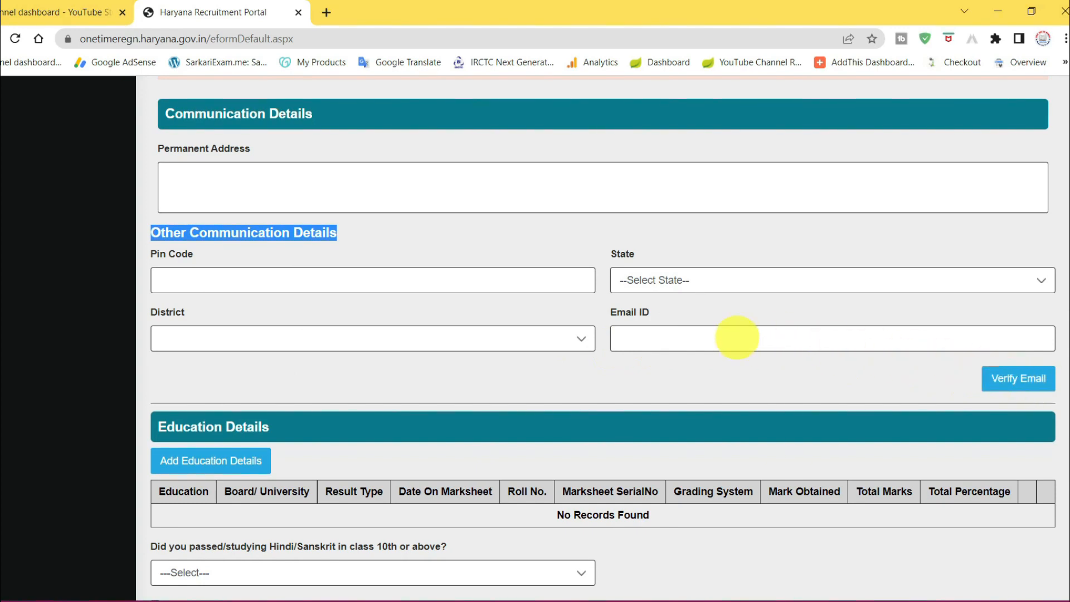
scroll(1036, 312, down, 3)
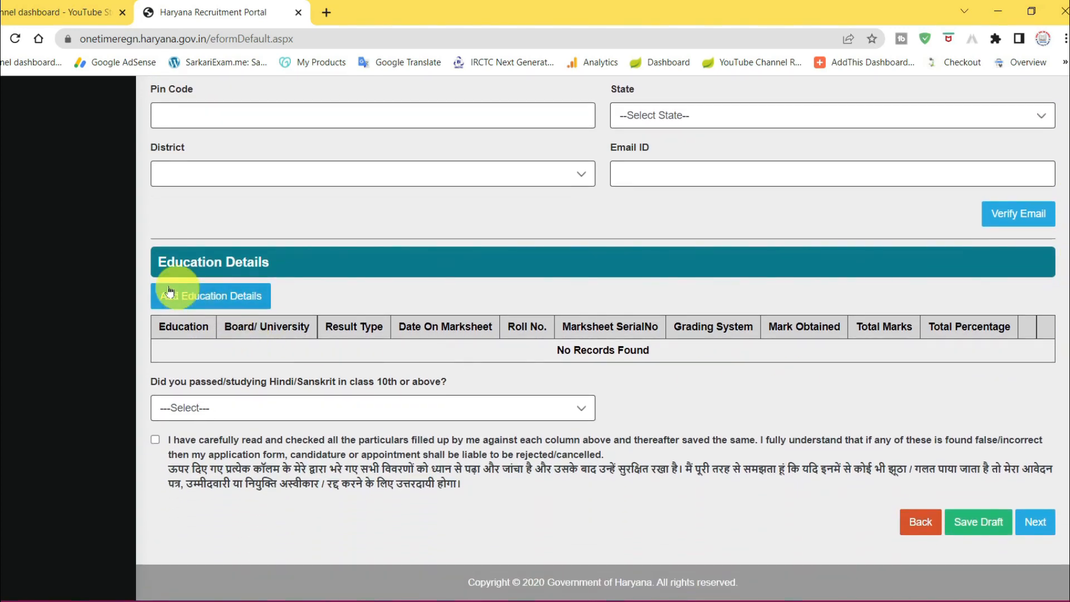
click(204, 295)
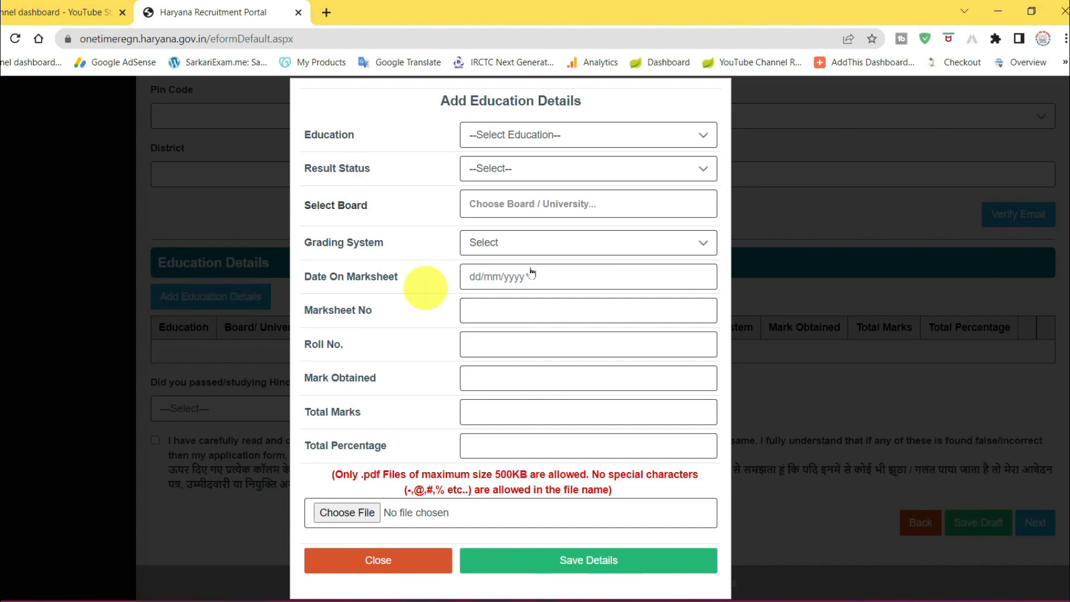
click(541, 137)
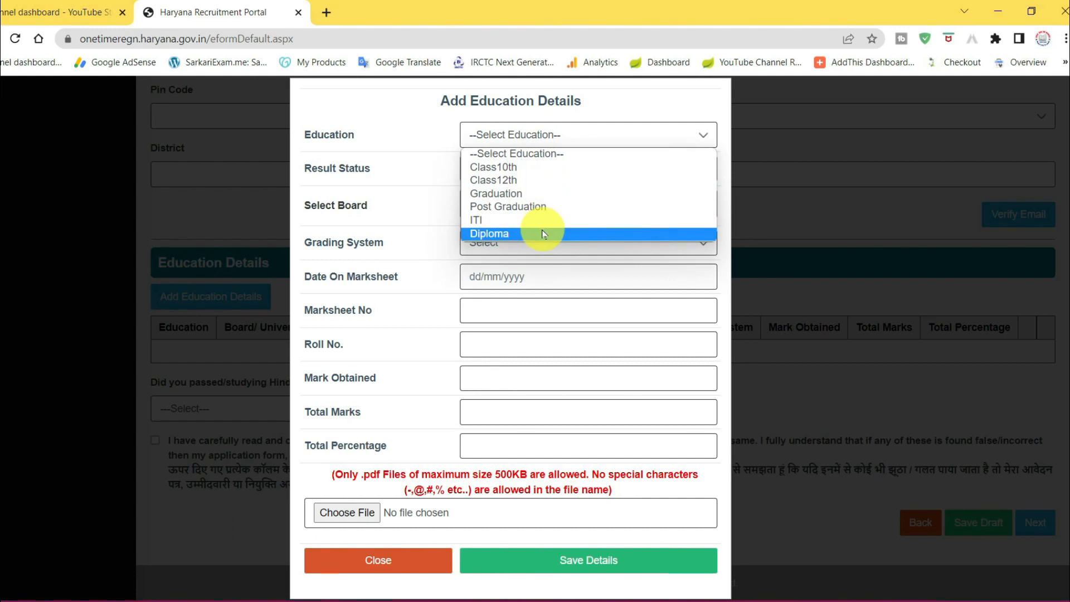
click(501, 167)
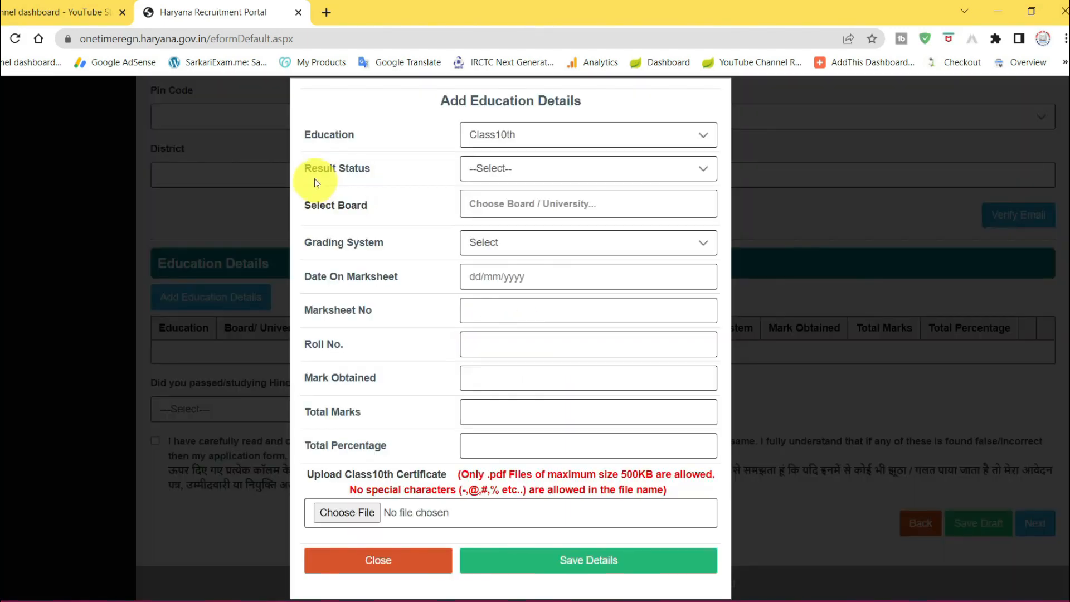
click(519, 169)
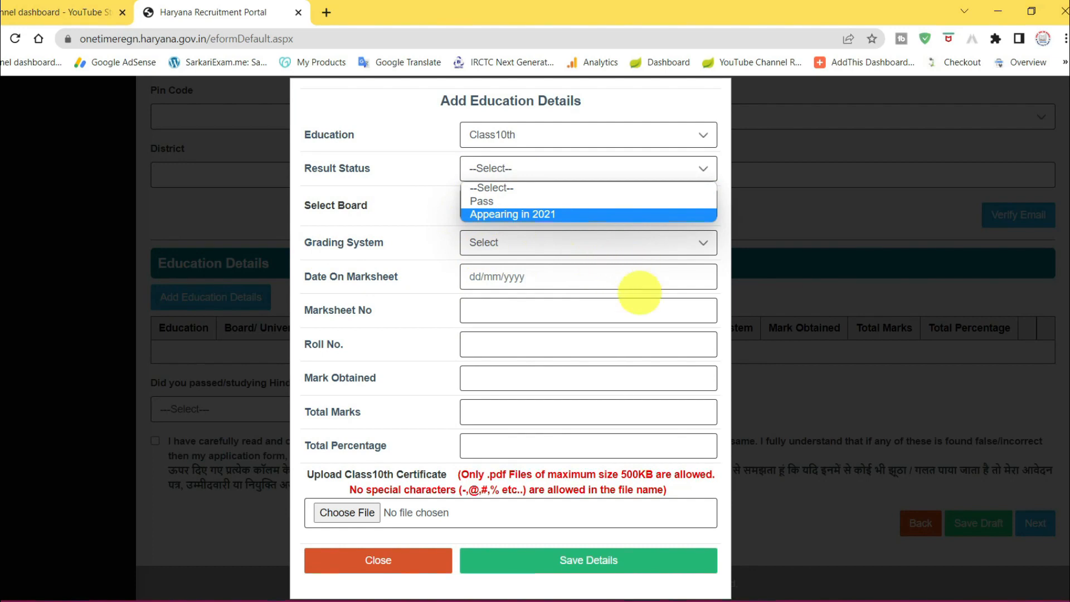
click(409, 561)
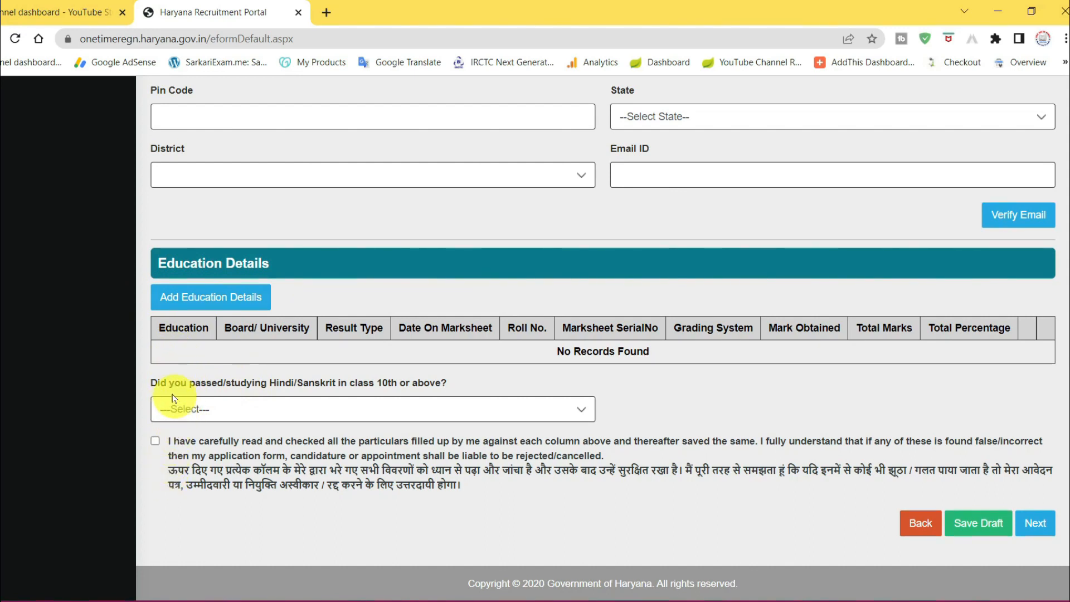
Answer Yes to having passed or studied Hindi/Sanskrit in class 10th or above
drag(150, 390, 471, 388)
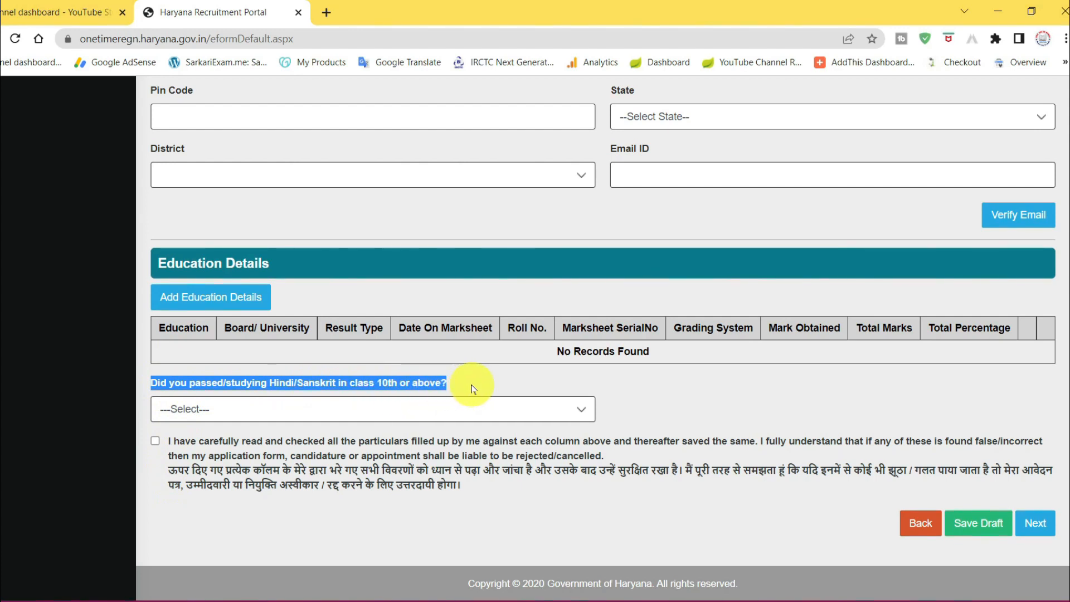
click(248, 410)
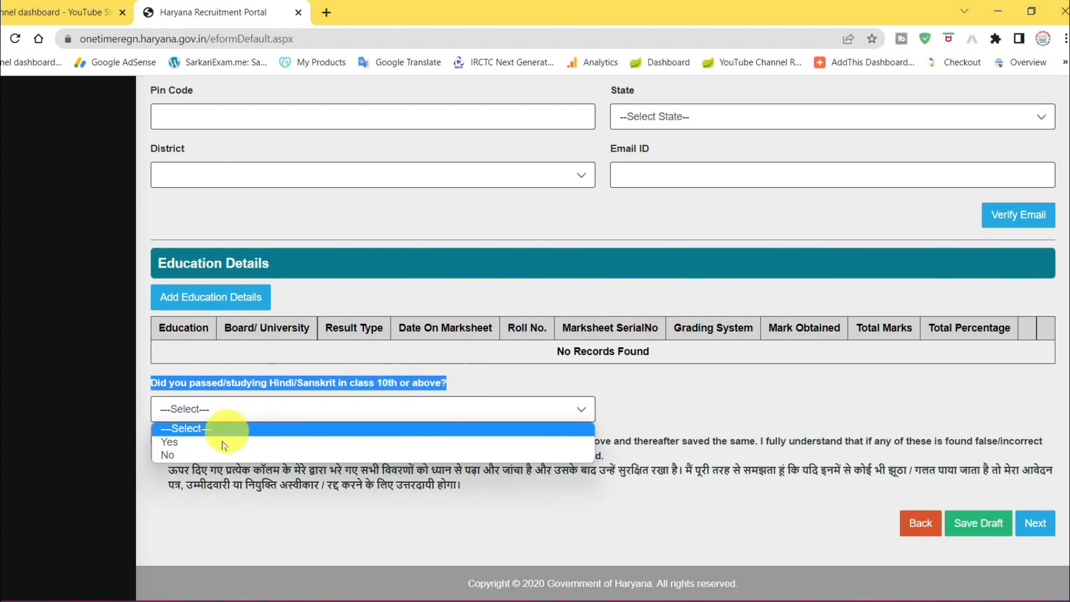
click(216, 443)
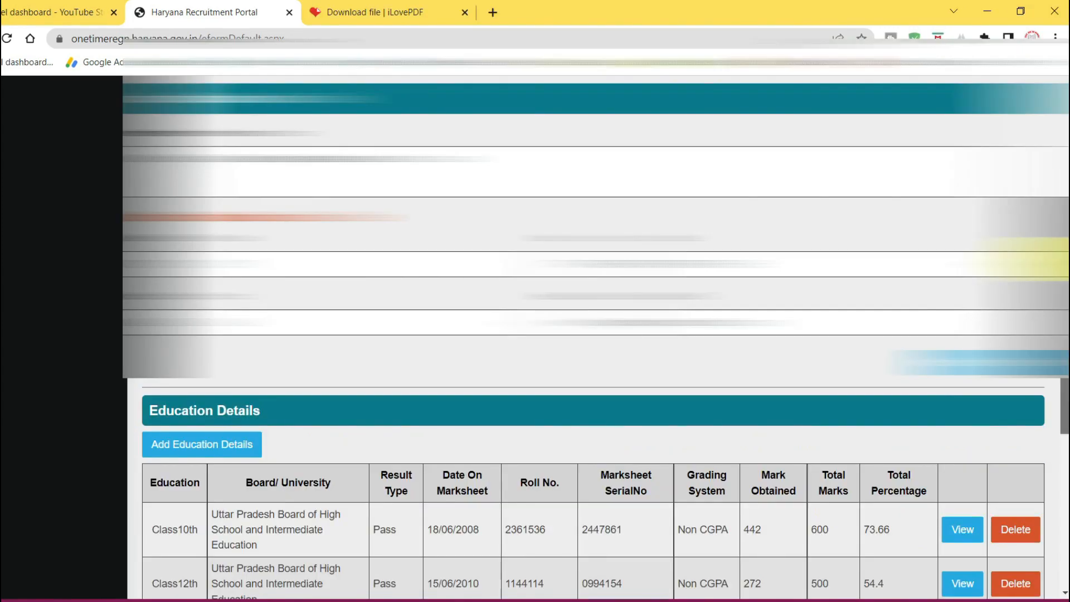
Review the added education records and save the Step 3 draft
drag(1065, 259, 1065, 365)
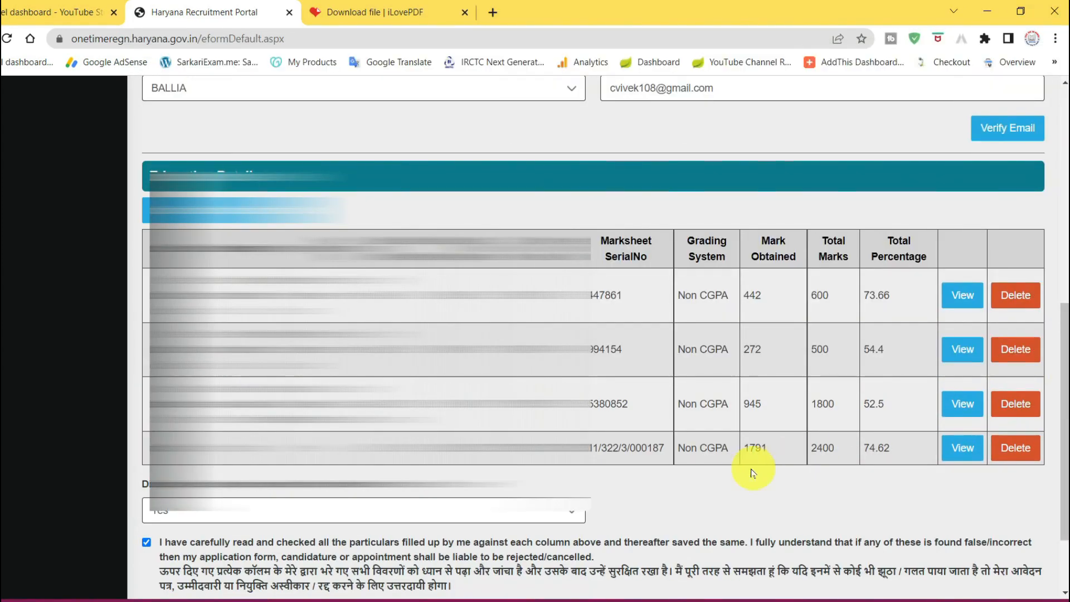
drag(1063, 361, 1063, 440)
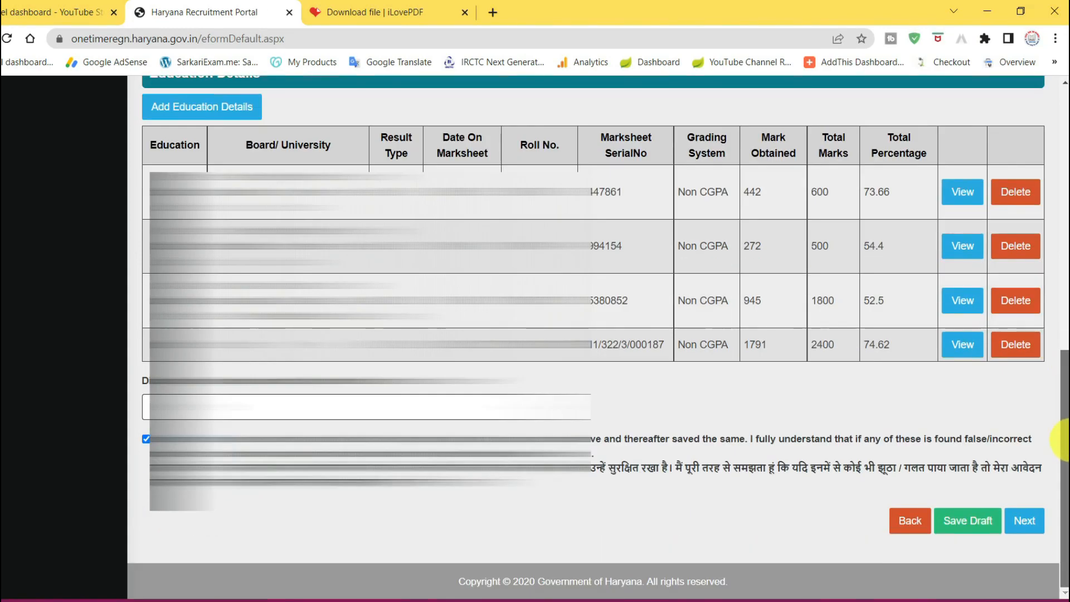
click(963, 521)
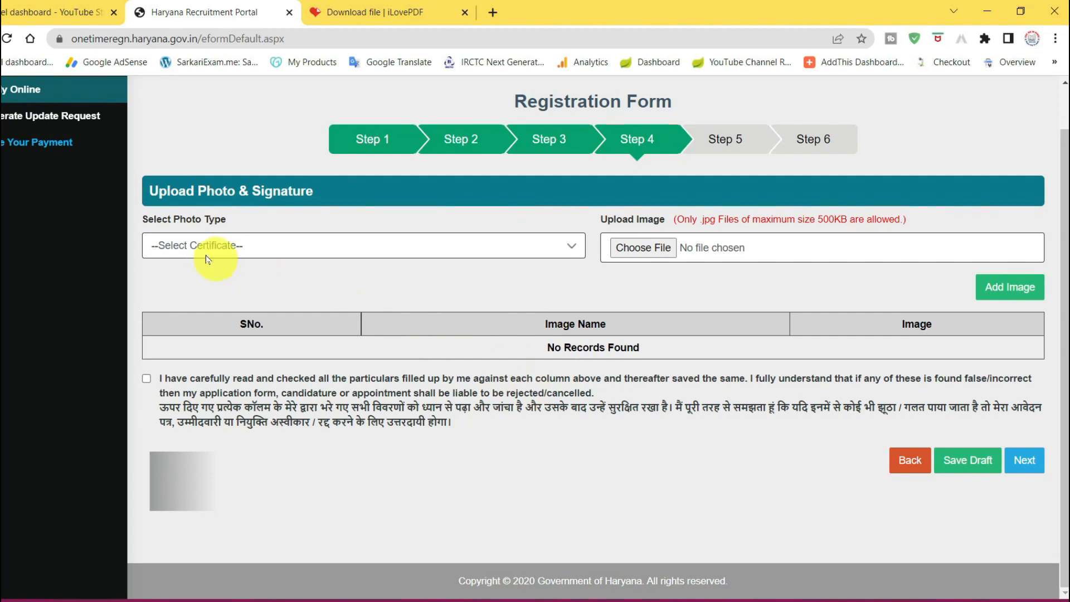
Open the photo type choices in the Upload Photo & Signature section of Step 4
click(184, 249)
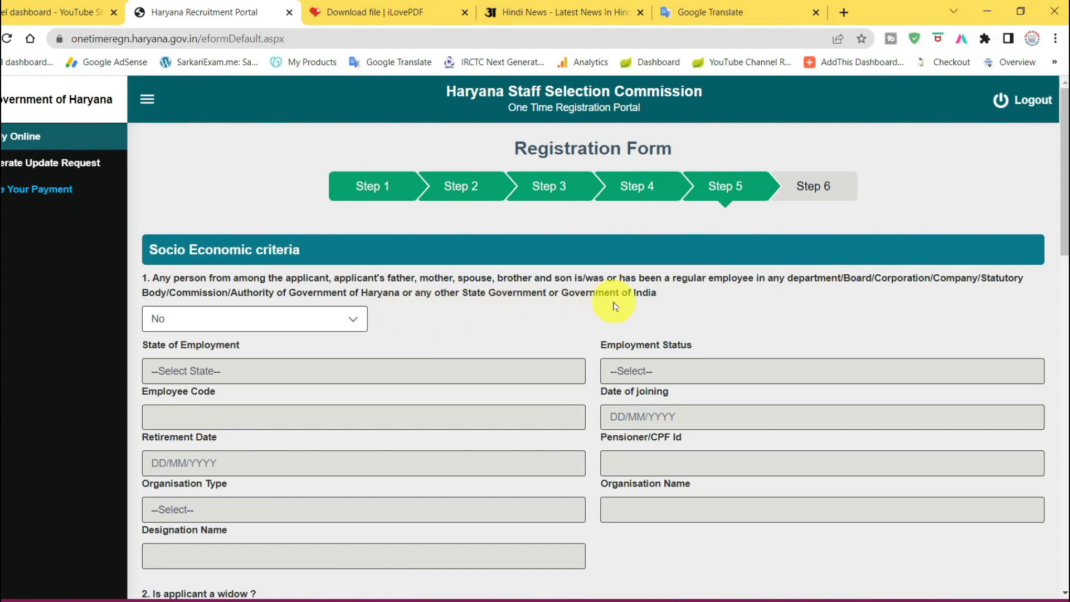
Complete Step 5 with BALLIA as the place of submission and the declaration accepted, and proceed to final submission
drag(1064, 230, 1064, 279)
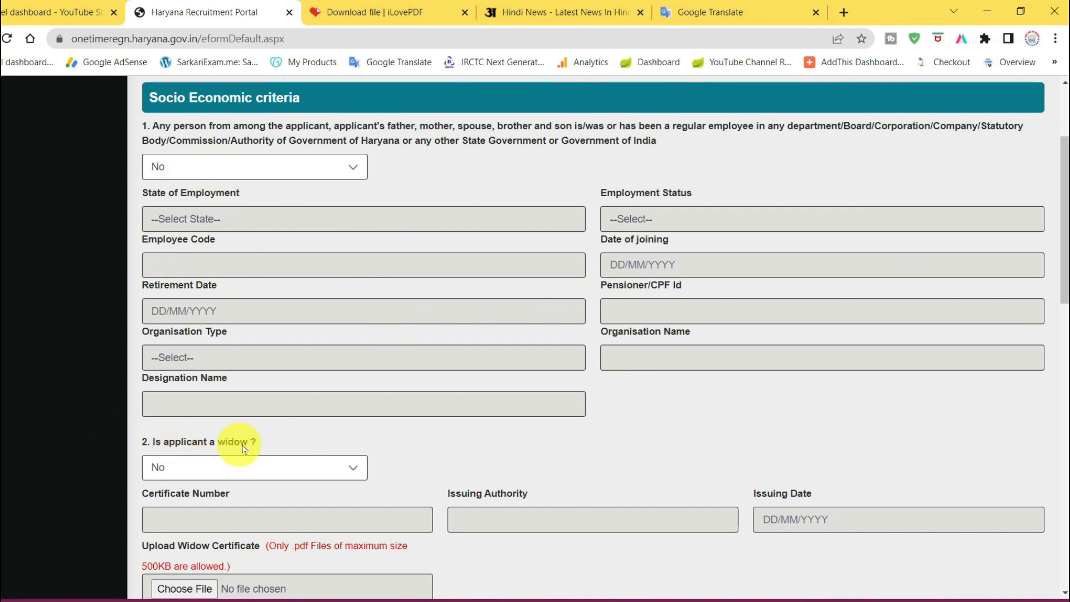
drag(1064, 291, 1065, 393)
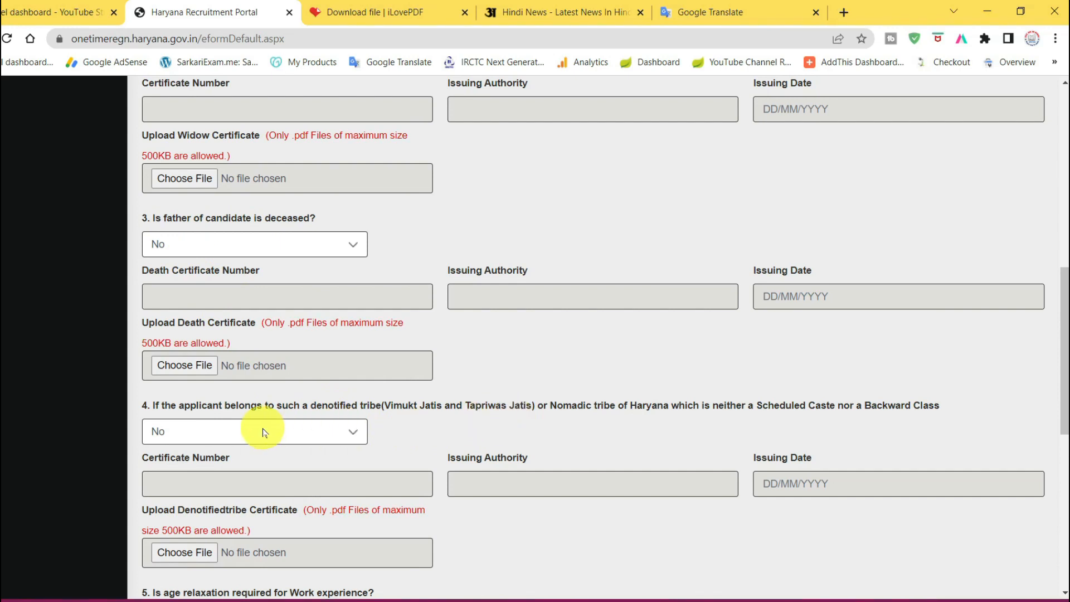
drag(1058, 348, 1062, 450)
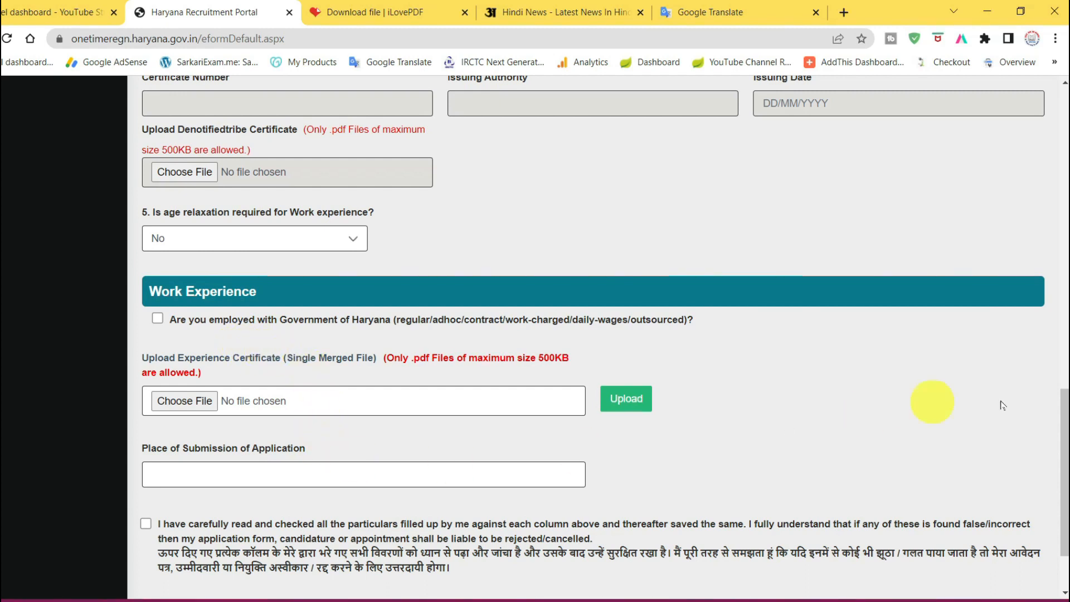
scroll(1003, 407, down, 2)
click(146, 426)
click(1023, 539)
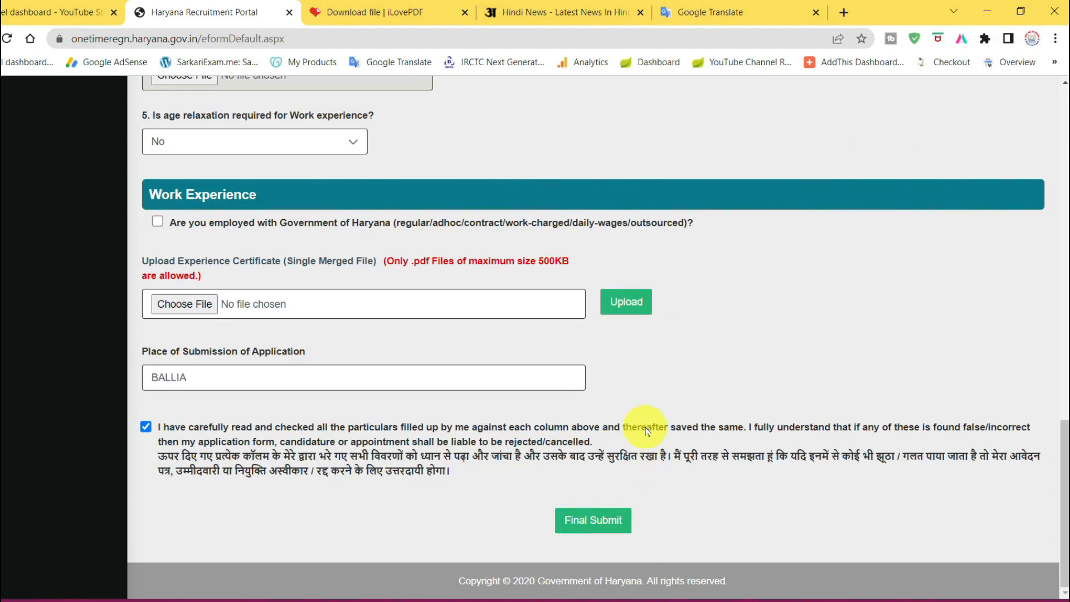
Final-submit the registration form and confirm that its details can no longer be changed
click(601, 527)
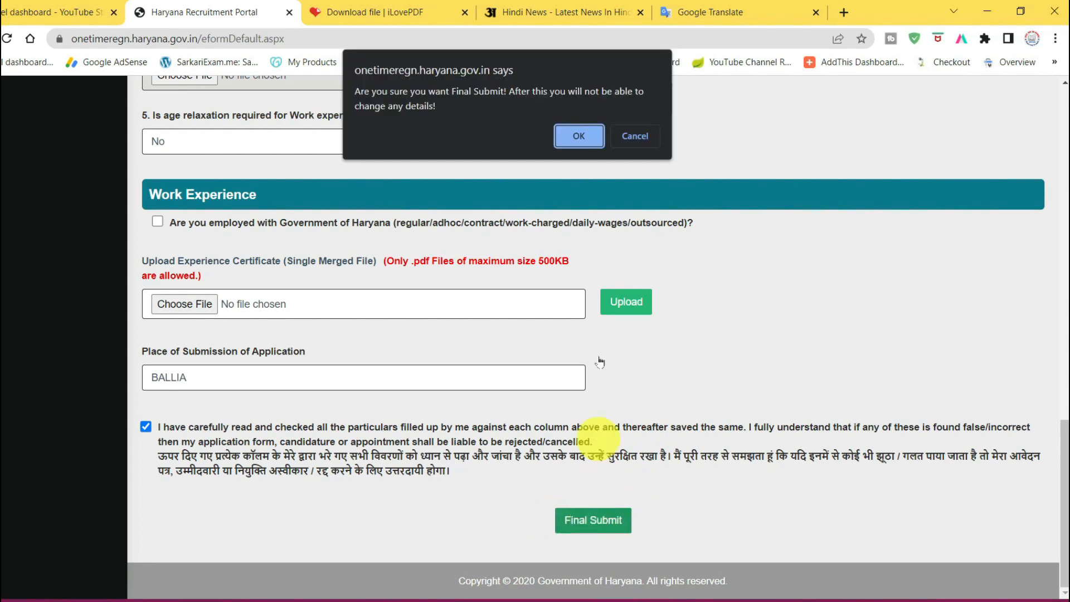
click(586, 141)
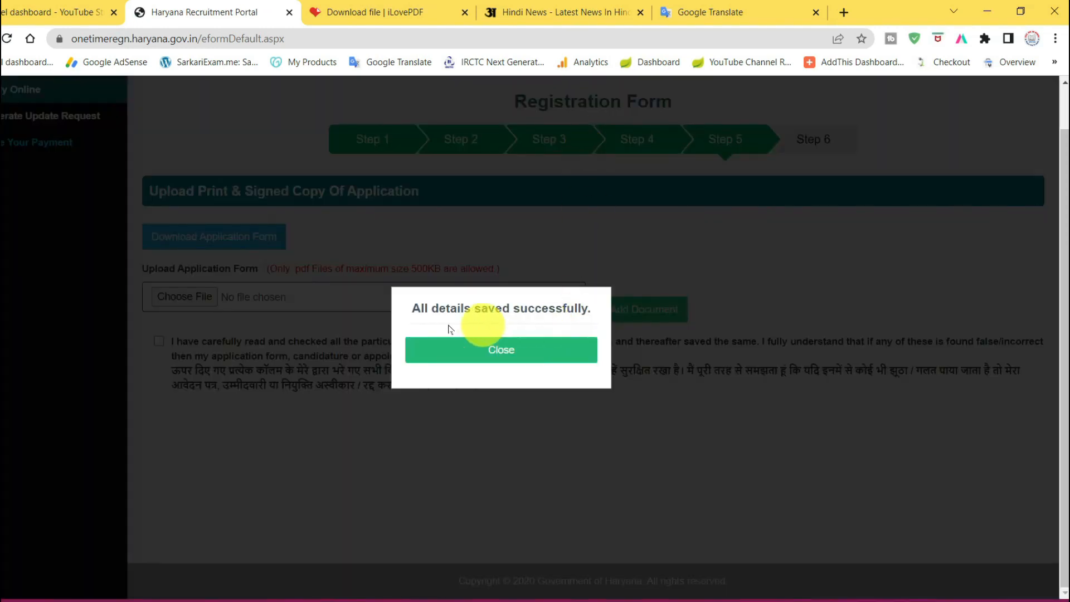
drag(411, 316, 587, 311)
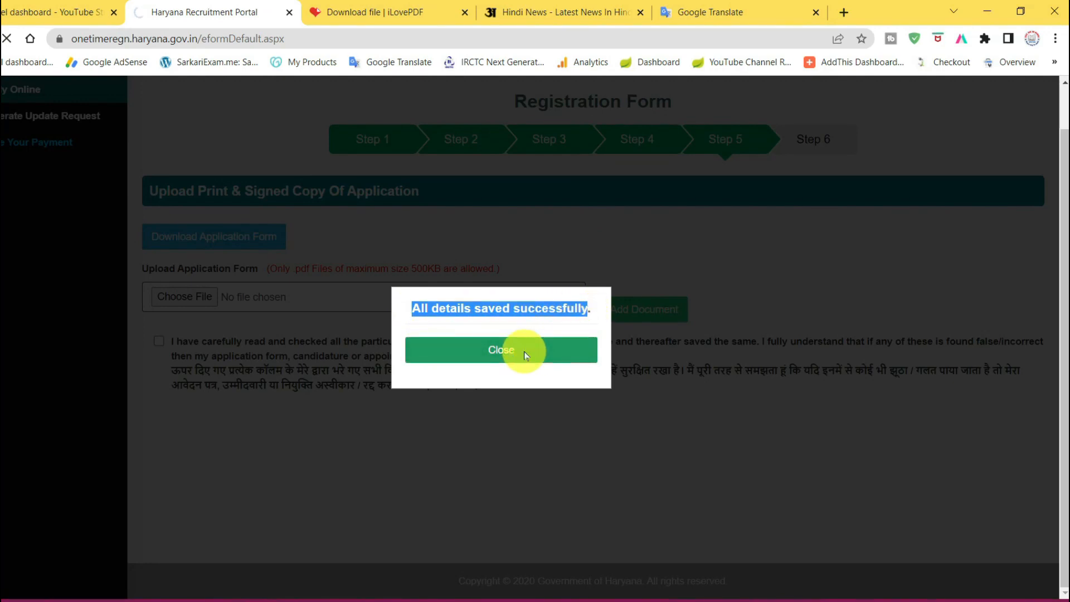